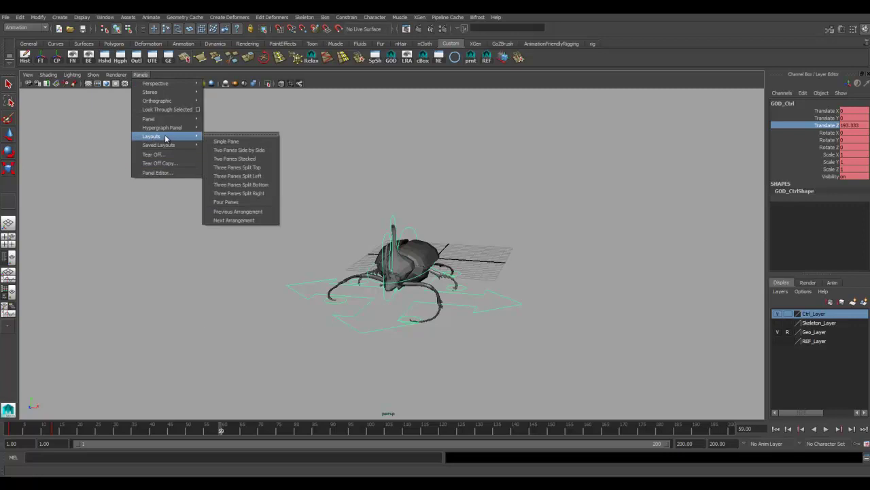
# - Split the workspace into two side-by-side views and show the beetle through a new perspective camera in the second view
pyautogui.click(253, 151)
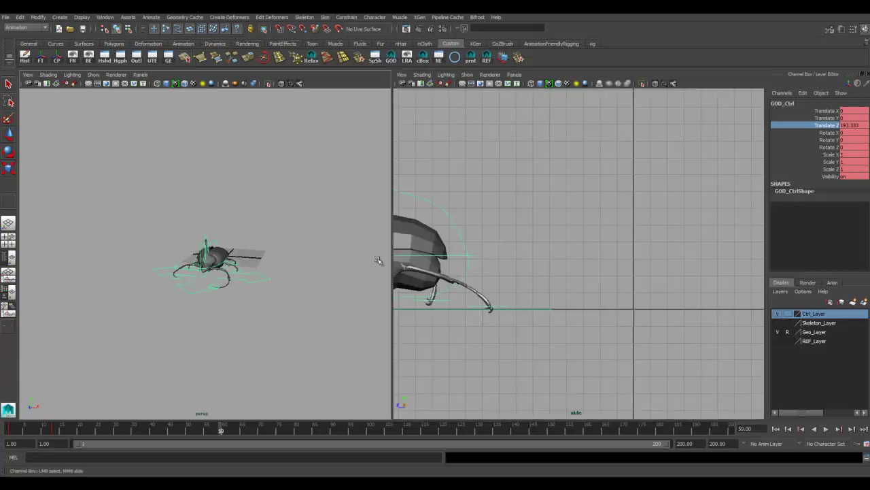
pyautogui.keyDown('alt'); pyautogui.moveTo(327, 265); pyautogui.dragTo(304, 285); pyautogui.keyUp('alt')
pyautogui.click(514, 75)
pyautogui.moveTo(537, 84)
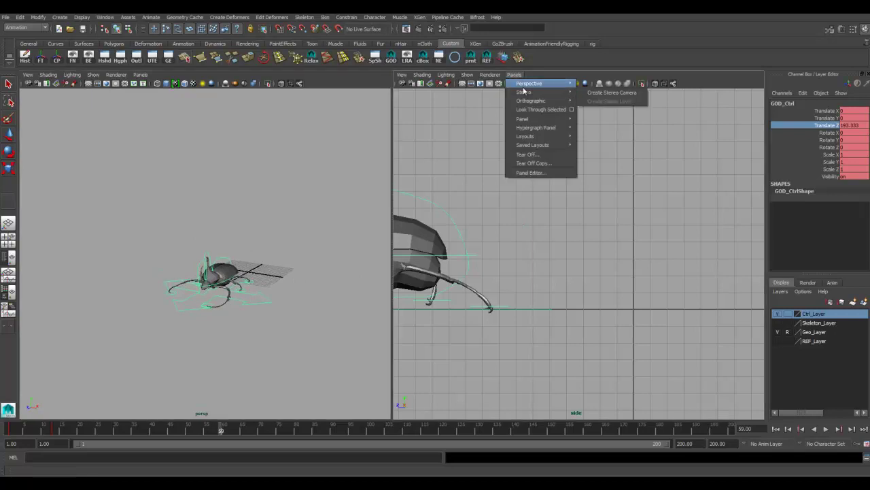
pyautogui.click(593, 93)
pyautogui.keyDown('alt'); pyautogui.moveTo(588, 183); pyautogui.dragTo(580, 227); pyautogui.keyUp('alt')
pyautogui.keyDown('alt'); pyautogui.moveTo(616, 221); pyautogui.dragTo(586, 229, button='right'); pyautogui.keyUp('alt')
pyautogui.keyDown('alt'); pyautogui.moveTo(586, 229); pyautogui.dragTo(633, 236); pyautogui.keyUp('alt')
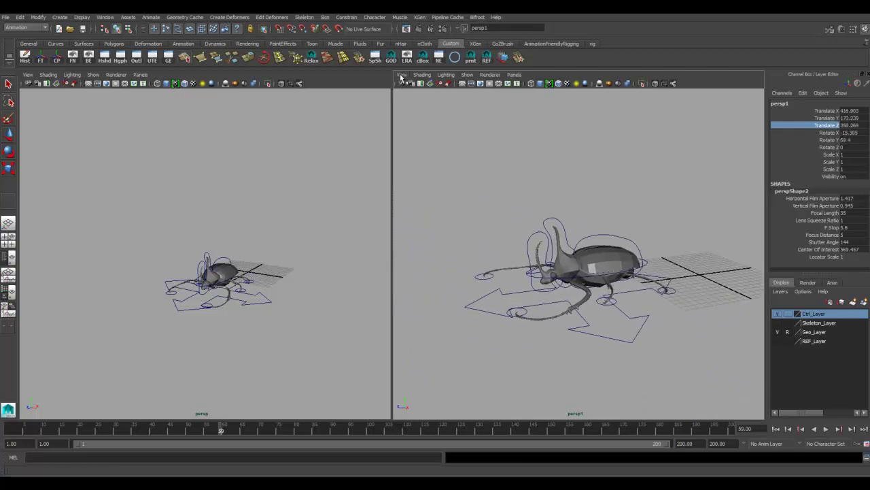
# - Import the photo DSC_0444.jpg as an image plane for the new perspective camera
pyautogui.click(401, 74)
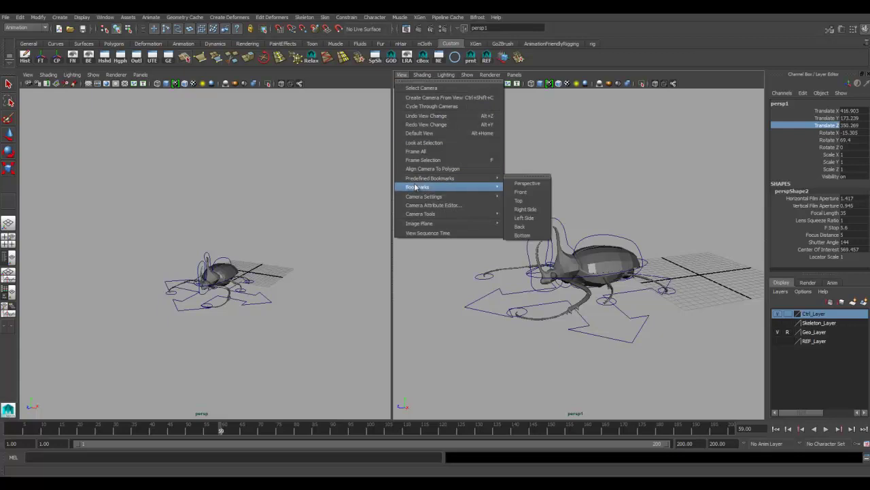
pyautogui.moveTo(417, 225)
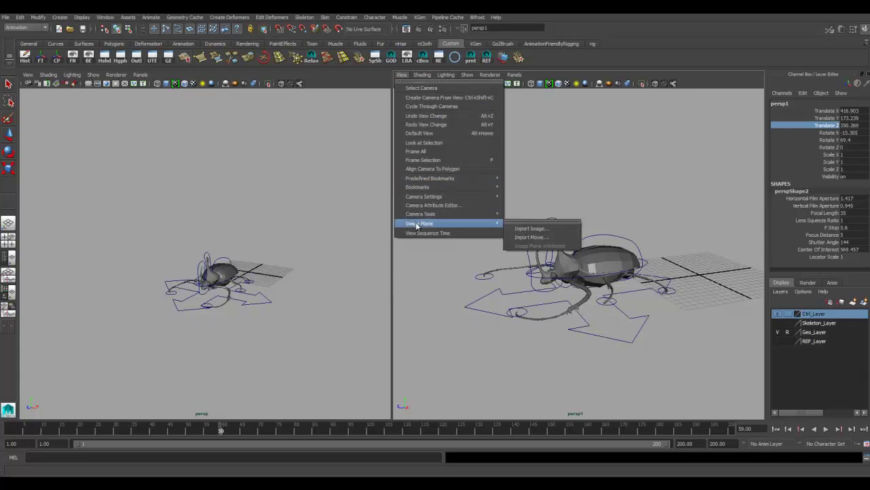
pyautogui.click(532, 229)
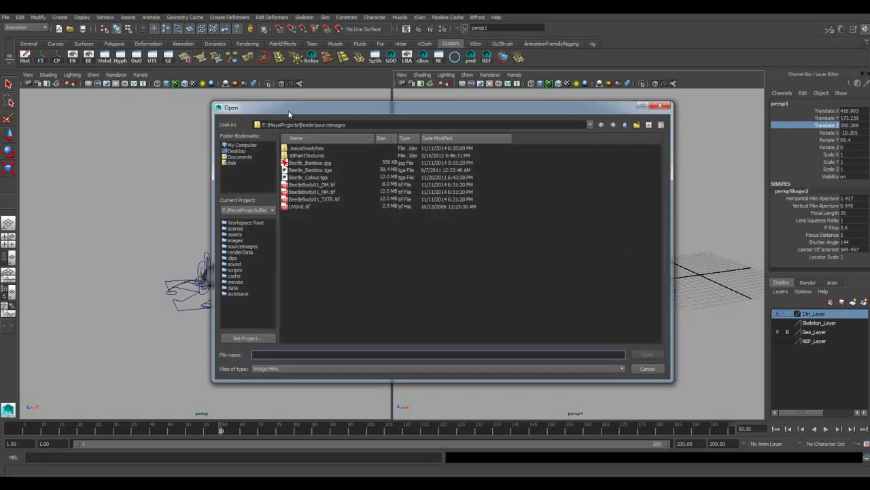
pyautogui.moveTo(289, 114); pyautogui.dragTo(300, 114)
pyautogui.press('Escape')
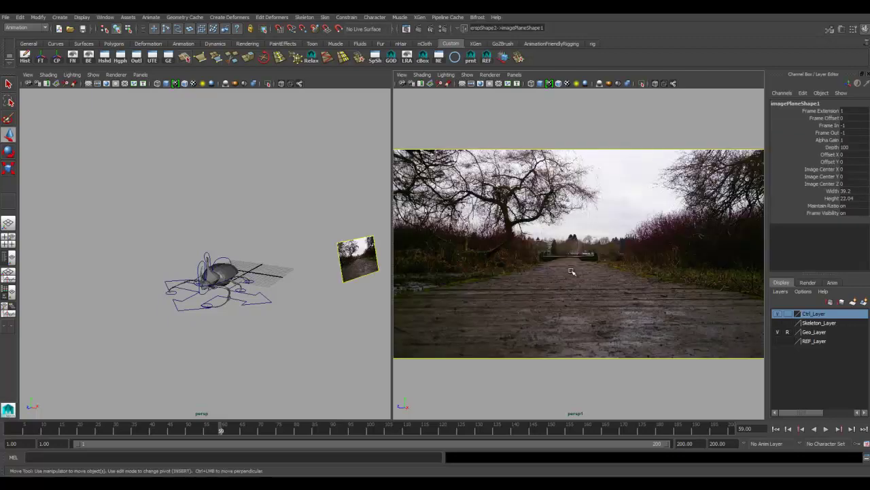
# - Select the camera's image plane and set its Depth to 10000
pyautogui.keyDown('alt'); pyautogui.moveTo(229, 310); pyautogui.dragTo(342, 211); pyautogui.keyUp('alt')
pyautogui.click(362, 197)
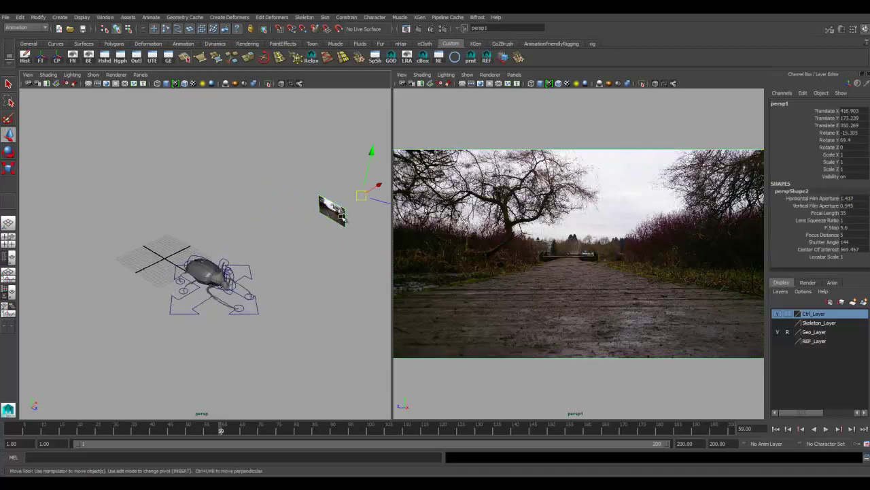
pyautogui.click(340, 218)
pyautogui.click(332, 205)
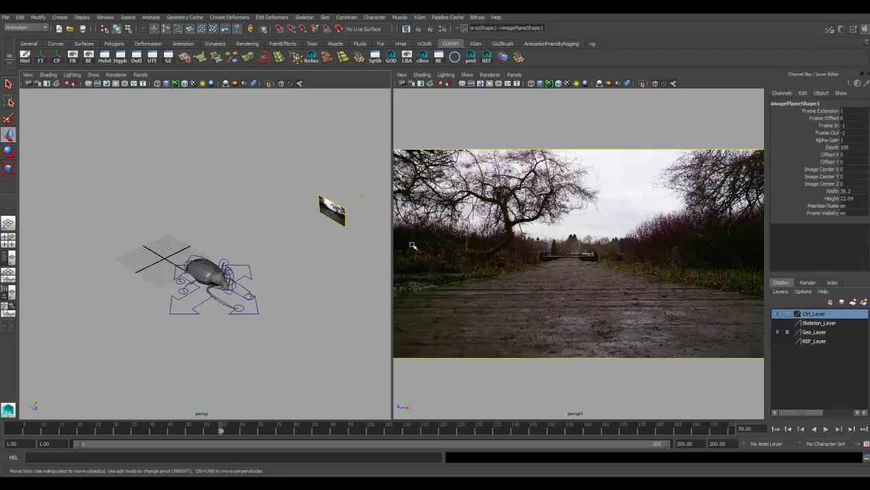
pyautogui.doubleClick(844, 147)
pyautogui.write('10000')
pyautogui.press('Return')
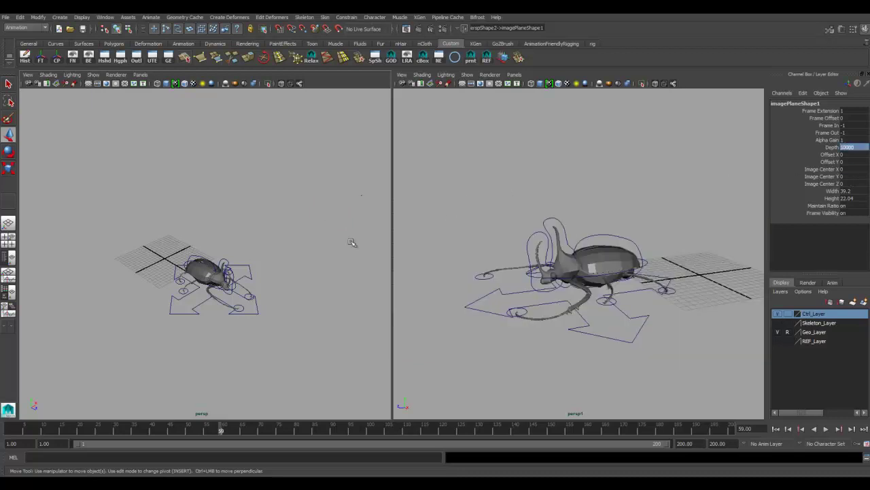
# - Set the image plane's Depth to 1000
pyautogui.moveTo(275, 278)
pyautogui.mouseDown()
pyautogui.moveTo(171, 266)
pyautogui.moveTo(319, 292)
pyautogui.moveTo(287, 289)
pyautogui.mouseUp()
pyautogui.keyDown('alt'); pyautogui.moveTo(228, 254); pyautogui.dragTo(247, 268); pyautogui.keyUp('alt')
pyautogui.write('10000')
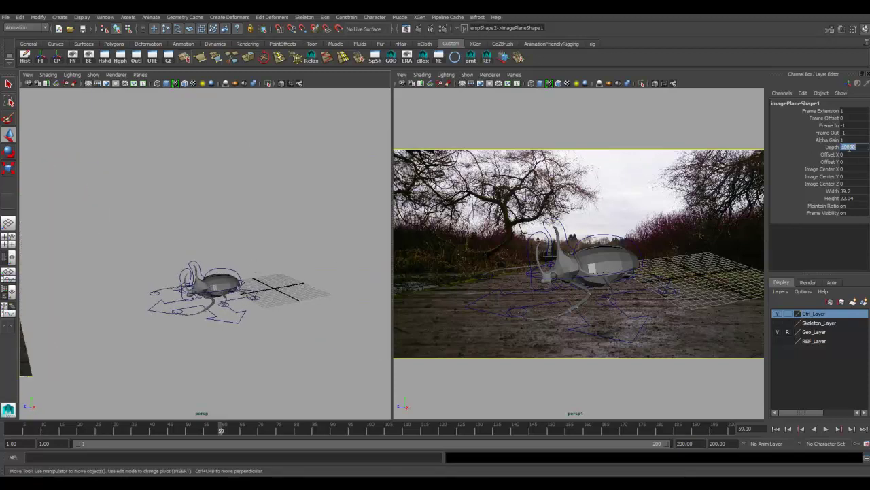
pyautogui.press('Return')
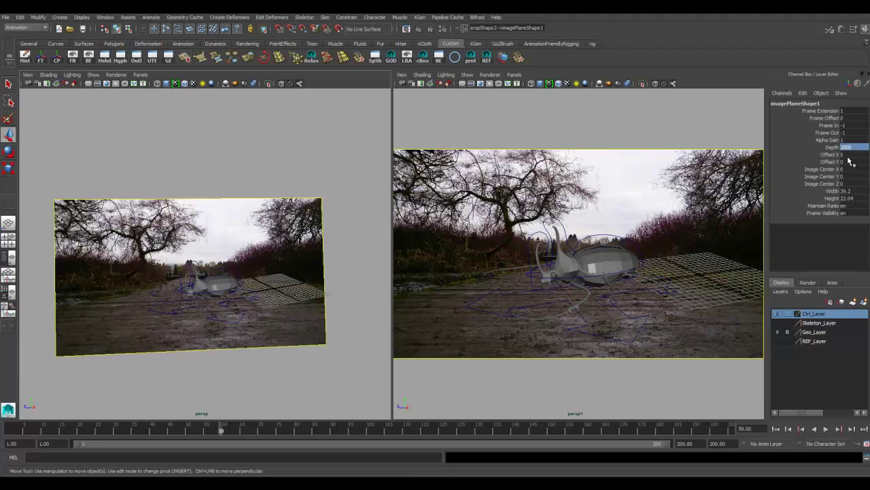
# - Orbit the new camera until the beetle stands on the ground at the far right of the photo
pyautogui.moveTo(320, 280)
pyautogui.keyDown('alt'); pyautogui.mouseDown()
pyautogui.moveTo(231, 282)
pyautogui.moveTo(317, 281)
pyautogui.moveTo(286, 281)
pyautogui.moveTo(320, 294)
pyautogui.mouseUp(); pyautogui.keyUp('alt')
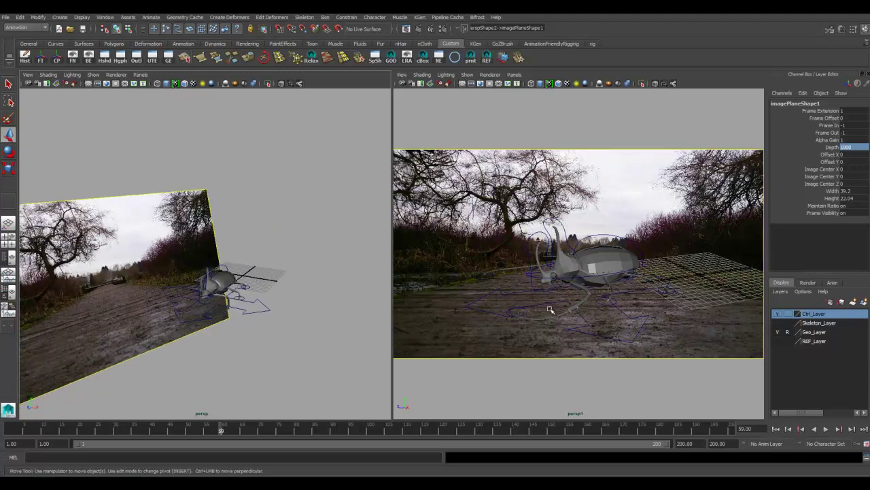
pyautogui.keyDown('alt'); pyautogui.moveTo(610, 300); pyautogui.dragTo(663, 310); pyautogui.keyUp('alt')
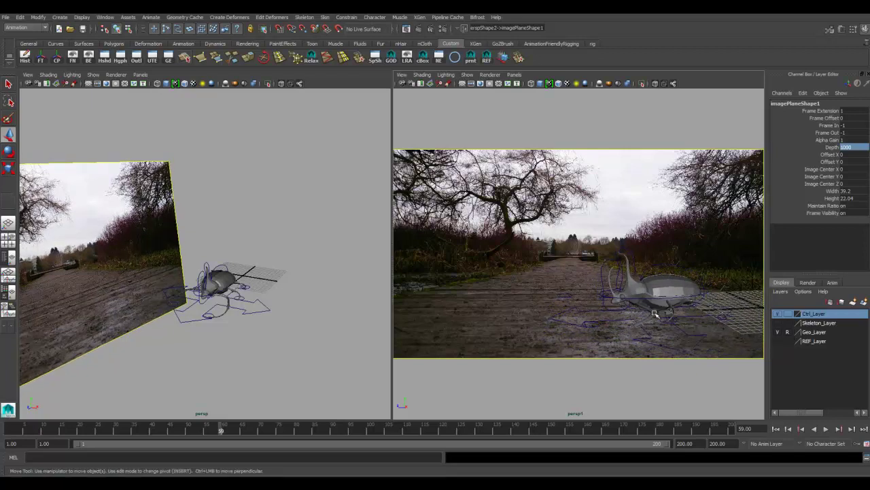
pyautogui.keyDown('alt'); pyautogui.moveTo(601, 317); pyautogui.dragTo(647, 319); pyautogui.keyUp('alt')
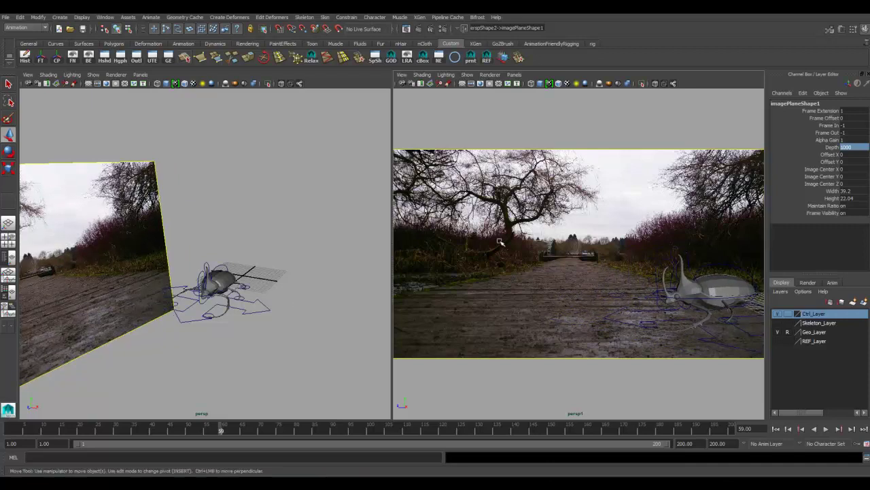
# - Open the image plane's attributes briefly, render the new camera's view at frame 59, and inspect the beetle against the photo
pyautogui.rightClick(583, 235)
pyautogui.click(626, 237)
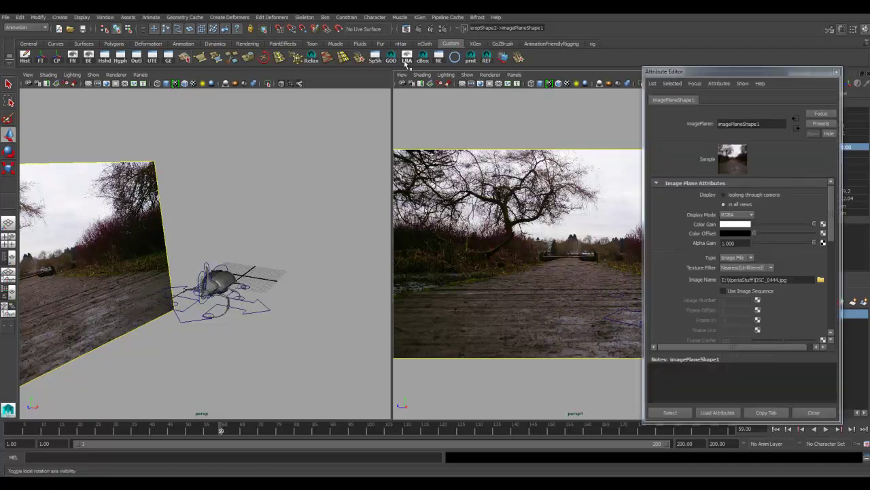
pyautogui.click(836, 72)
pyautogui.click(416, 29)
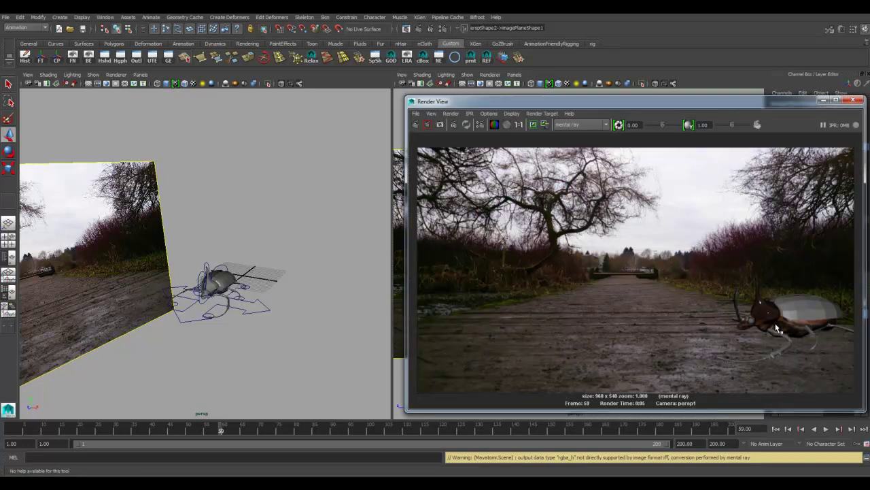
pyautogui.moveTo(759, 105); pyautogui.dragTo(607, 95)
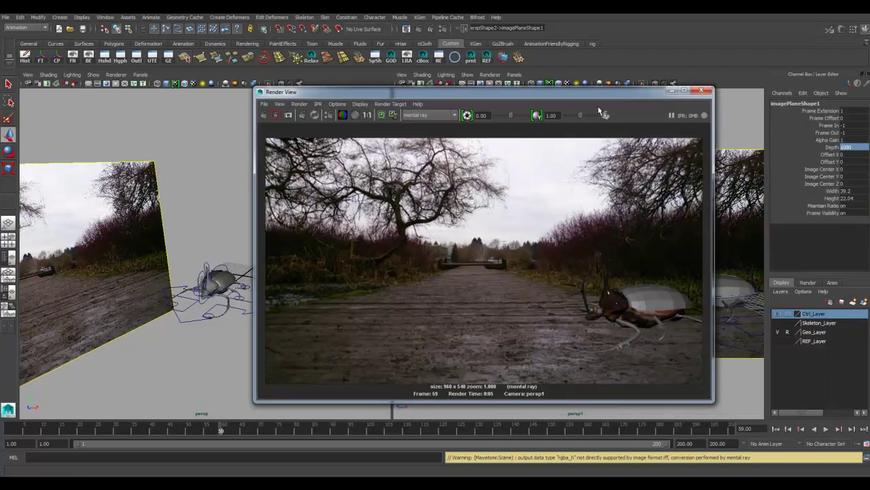
pyautogui.click(703, 91)
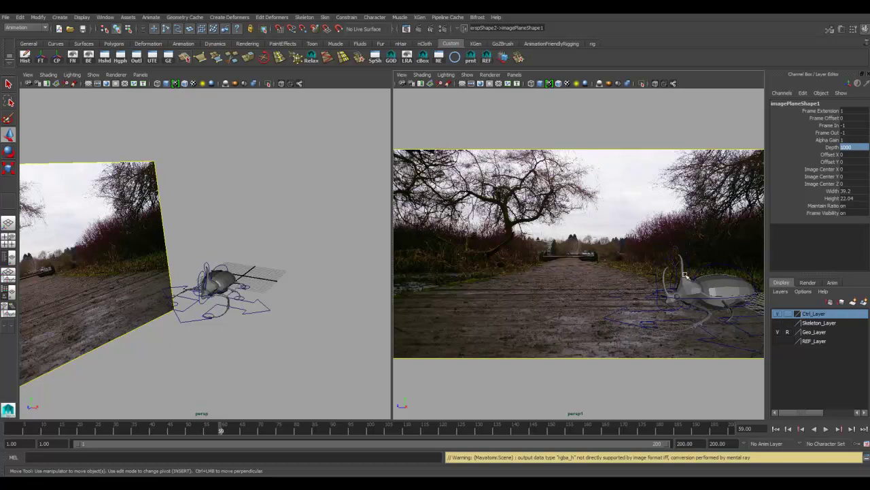
# - Lower the GOD_Ctrl Translate Z keys in the Graph Editor to about -401.7 at frame 1, starting the beetle outside the photo
pyautogui.moveTo(696, 305)
pyautogui.keyDown('alt'); pyautogui.mouseDown(button='middle')
pyautogui.moveTo(704, 304)
pyautogui.moveTo(585, 313)
pyautogui.moveTo(670, 311)
pyautogui.moveTo(694, 299)
pyautogui.mouseUp(button='middle'); pyautogui.keyUp('alt')
pyautogui.keyDown('alt'); pyautogui.moveTo(625, 325); pyautogui.dragTo(589, 321, button='middle'); pyautogui.keyUp('alt')
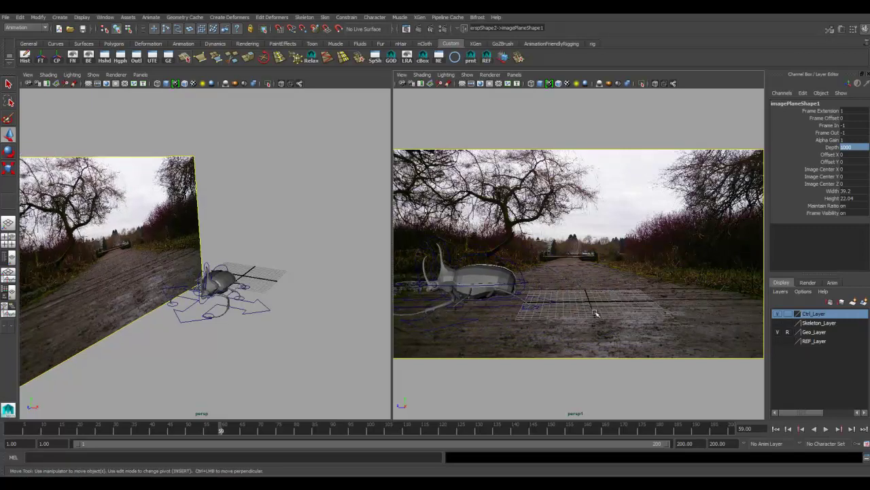
pyautogui.click(251, 305)
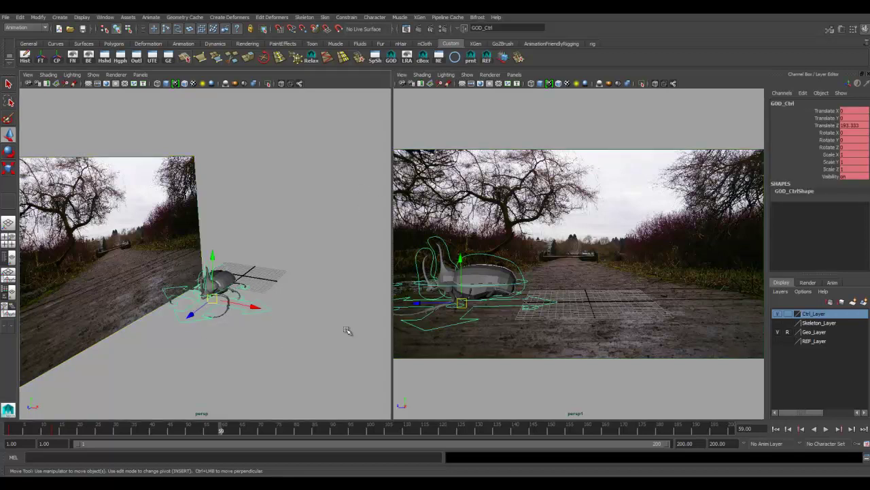
pyautogui.click(168, 58)
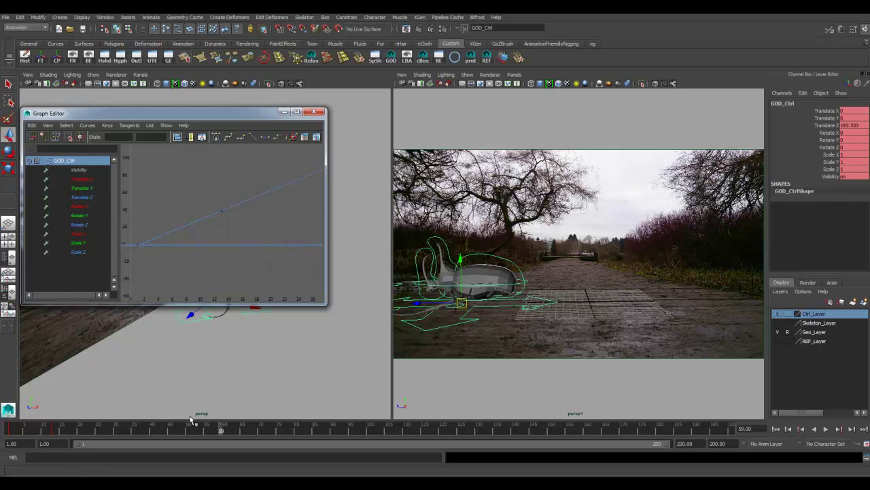
pyautogui.moveTo(123, 430); pyautogui.dragTo(10, 430)
pyautogui.click(168, 226)
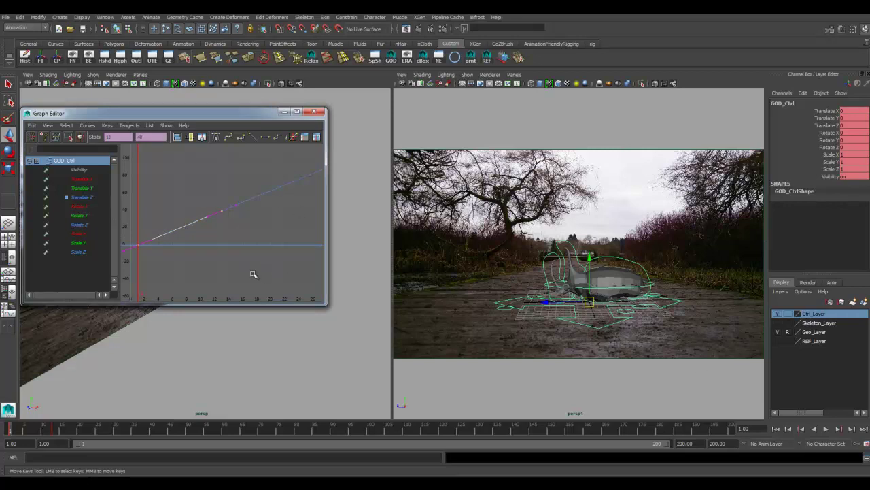
pyautogui.moveTo(208, 231); pyautogui.dragTo(211, 301, button='middle')
pyautogui.moveTo(208, 213); pyautogui.dragTo(227, 243, button='middle')
pyautogui.press('f')
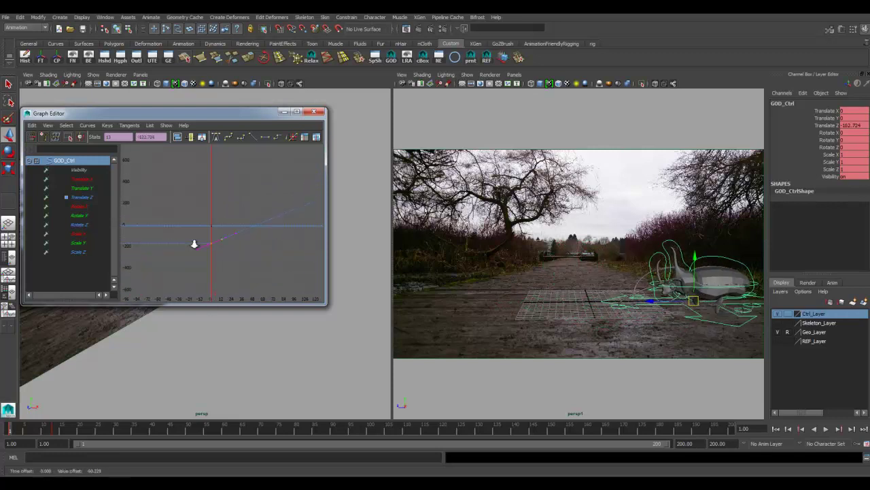
pyautogui.moveTo(249, 206)
pyautogui.mouseDown(button='middle')
pyautogui.moveTo(245, 227)
pyautogui.moveTo(243, 206)
pyautogui.moveTo(240, 215)
pyautogui.mouseUp(button='middle')
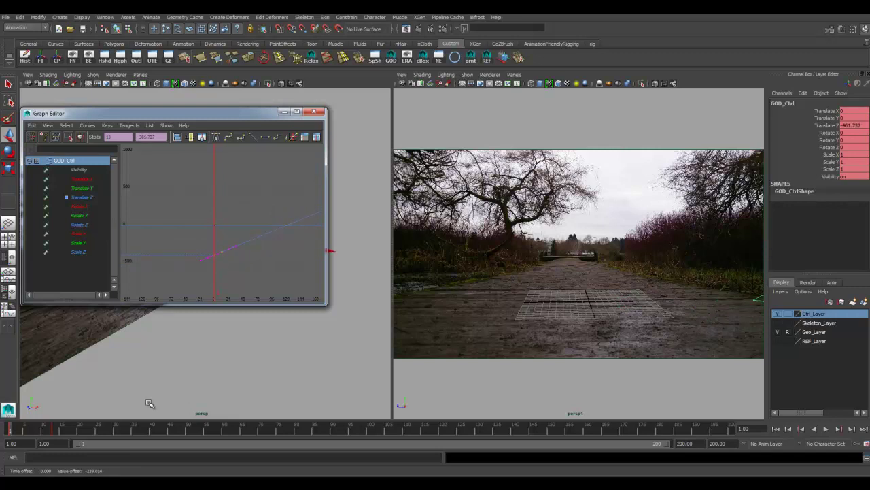
# - Reframe the camera on the walking beetle at frame 98, advance to frame 119, and close the Graph Editor
pyautogui.moveTo(17, 429)
pyautogui.mouseDown()
pyautogui.moveTo(755, 437)
pyautogui.moveTo(292, 431)
pyautogui.moveTo(362, 430)
pyautogui.mouseUp()
pyautogui.press('w')
pyautogui.moveTo(612, 293); pyautogui.dragTo(632, 281)
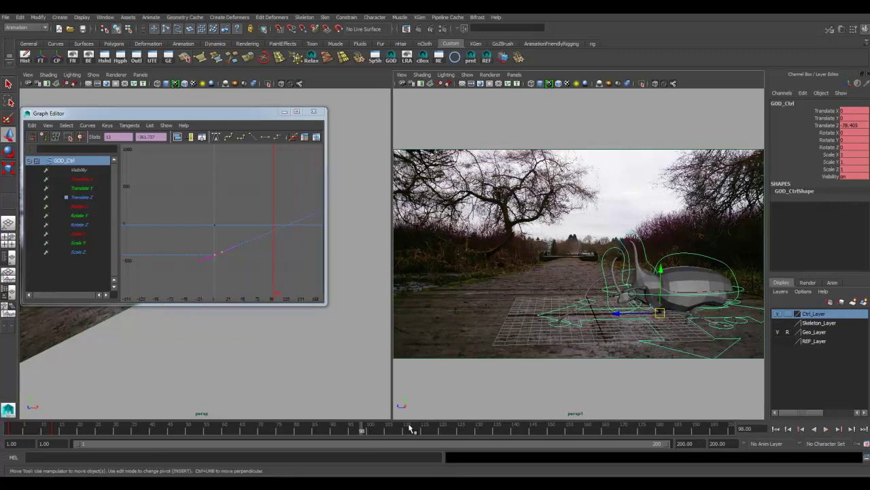
pyautogui.moveTo(345, 430); pyautogui.dragTo(437, 435)
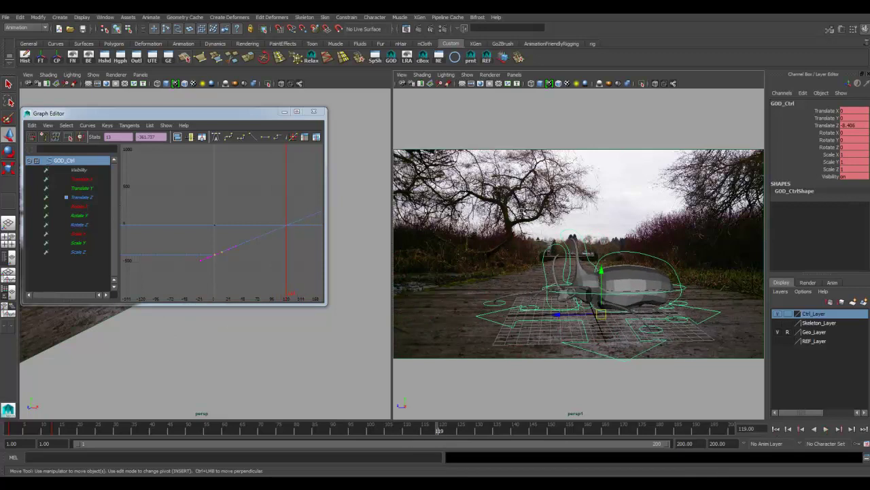
pyautogui.click(314, 112)
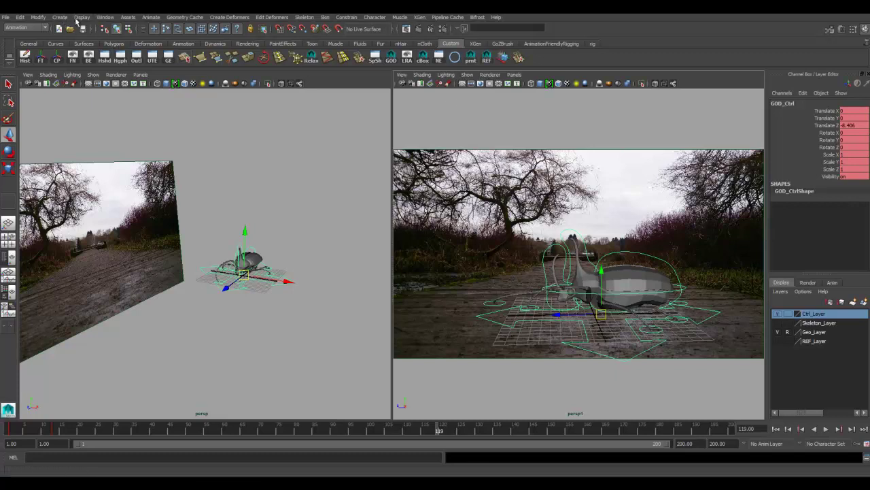
# - Create a polygon plane under the beetle, scale it uniformly to about 762, and preview the walk across it
pyautogui.click(64, 20)
pyautogui.moveTo(95, 39)
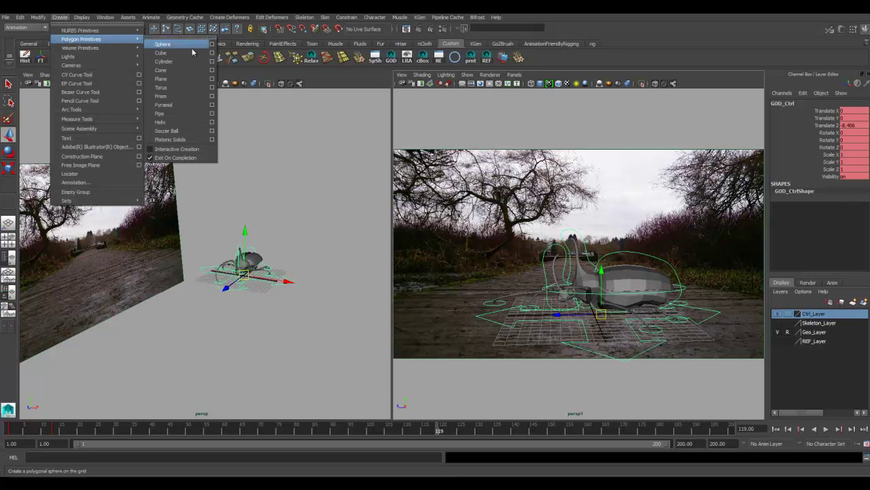
pyautogui.click(172, 81)
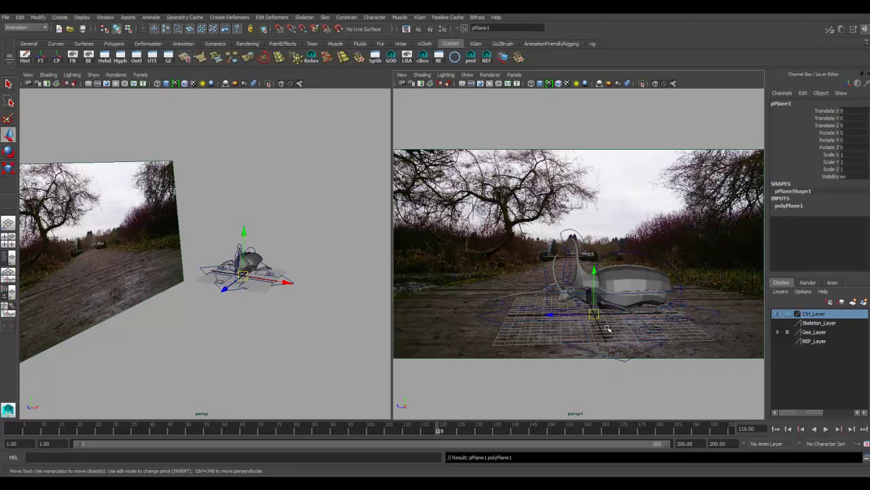
pyautogui.press('r')
pyautogui.moveTo(595, 314); pyautogui.dragTo(693, 314)
pyautogui.moveTo(596, 318); pyautogui.dragTo(612, 317)
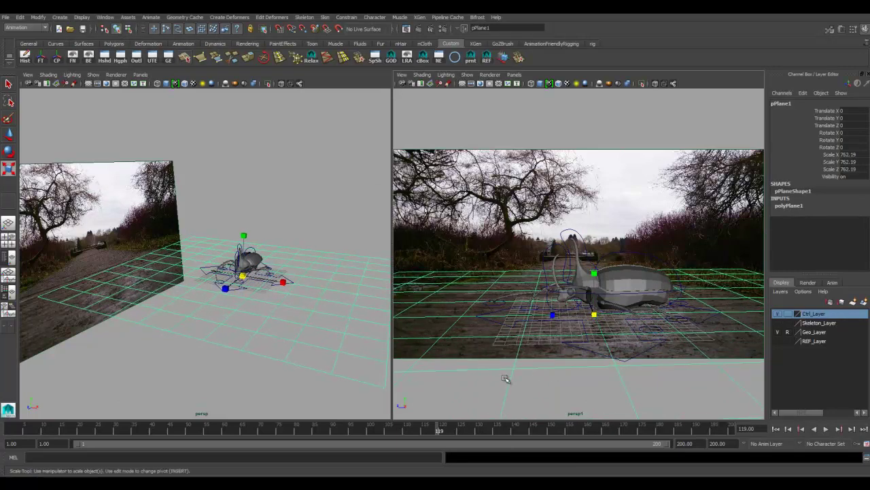
pyautogui.moveTo(128, 431); pyautogui.dragTo(435, 431)
pyautogui.hotkey('alt', 'v')
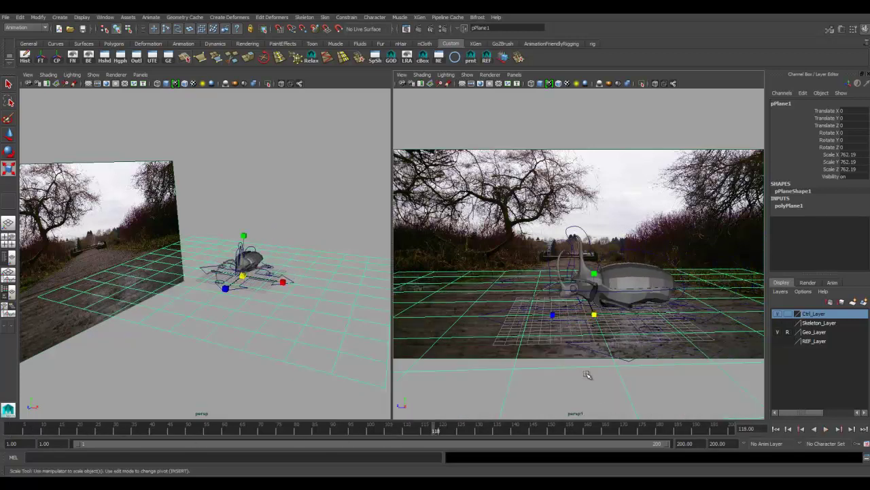
# - Assign a new Use Background material to the ground plane
pyautogui.rightClick(581, 367)
pyautogui.moveTo(582, 463)
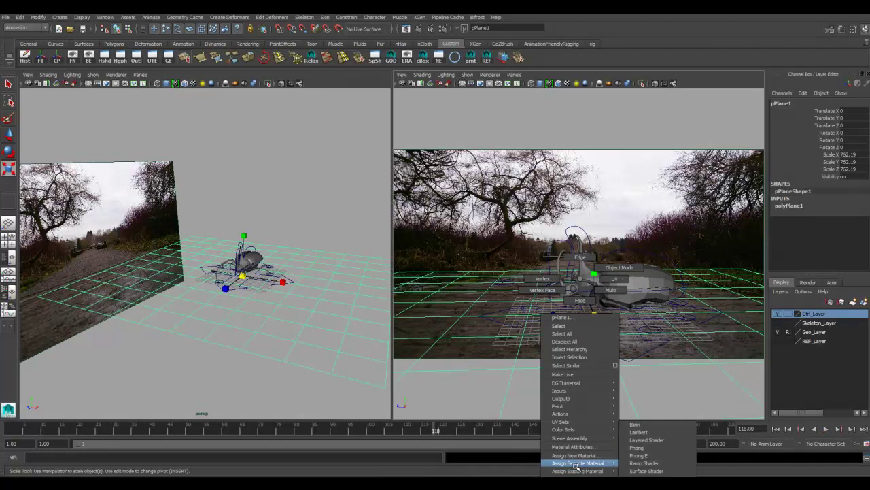
pyautogui.click(650, 475)
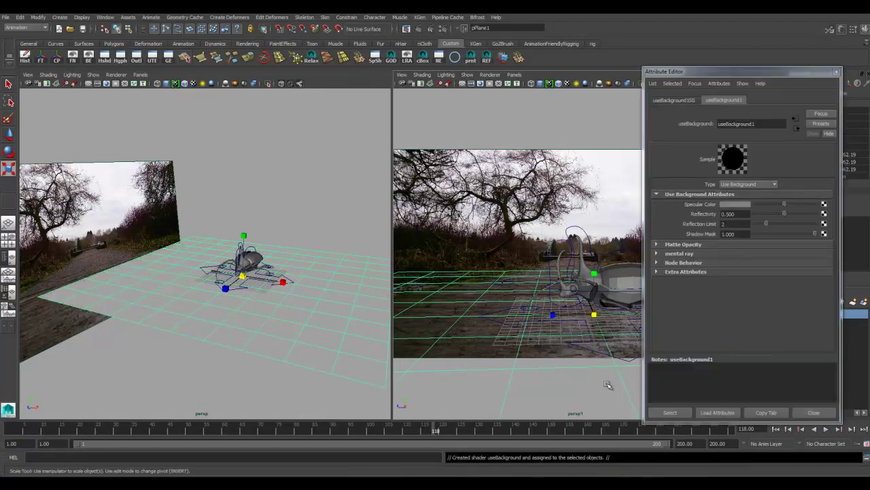
pyautogui.click(552, 314)
pyautogui.moveTo(714, 71); pyautogui.dragTo(714, 64)
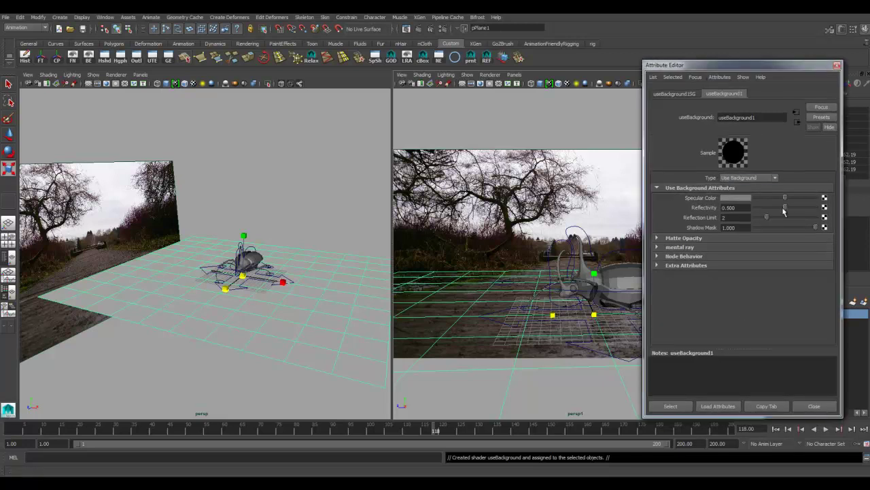
# - Set the Use Background material's Reflectivity to 0 and render frame 118 as a test
pyautogui.moveTo(777, 210); pyautogui.dragTo(746, 209)
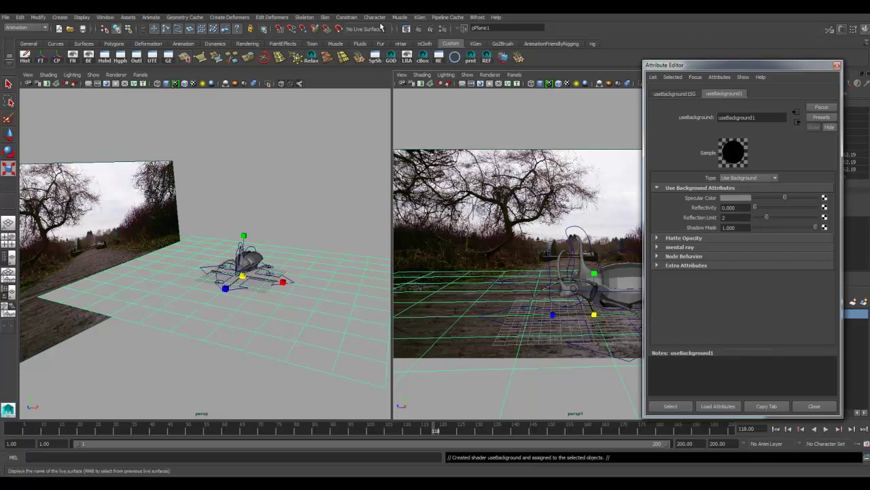
pyautogui.click(408, 28)
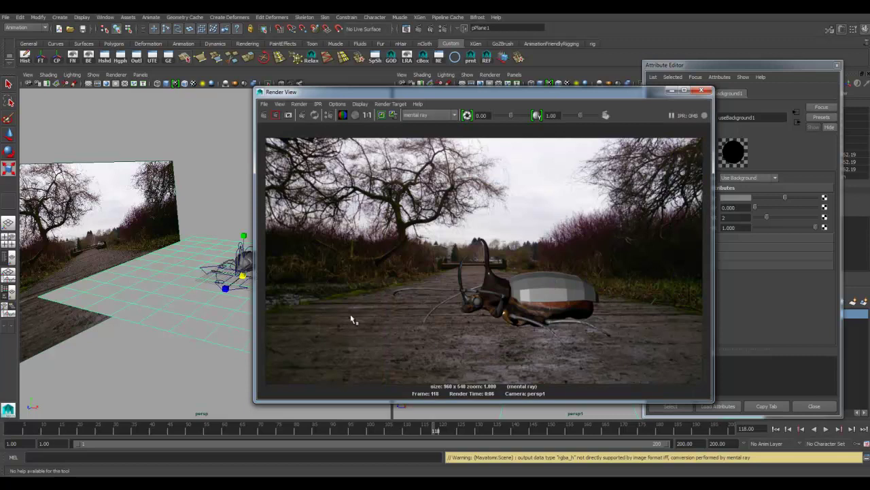
pyautogui.click(702, 91)
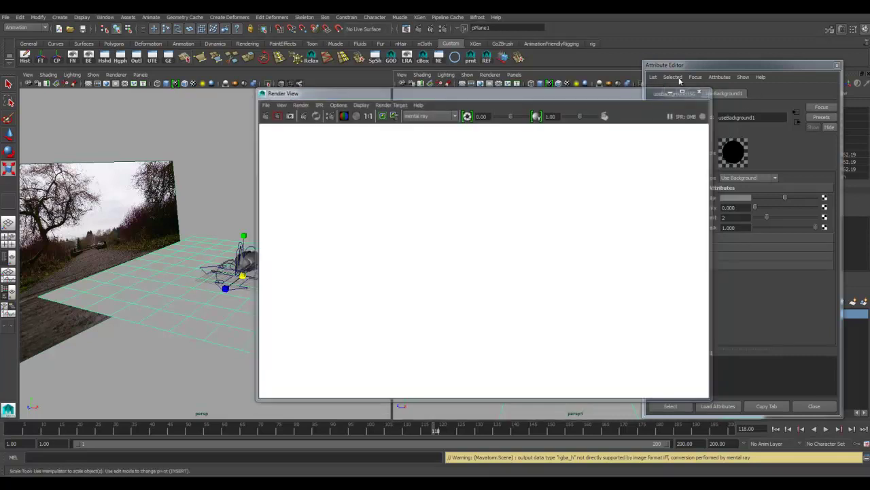
# - Examine the Enable Default Light setting under Render Options in the render settings
pyautogui.click(447, 29)
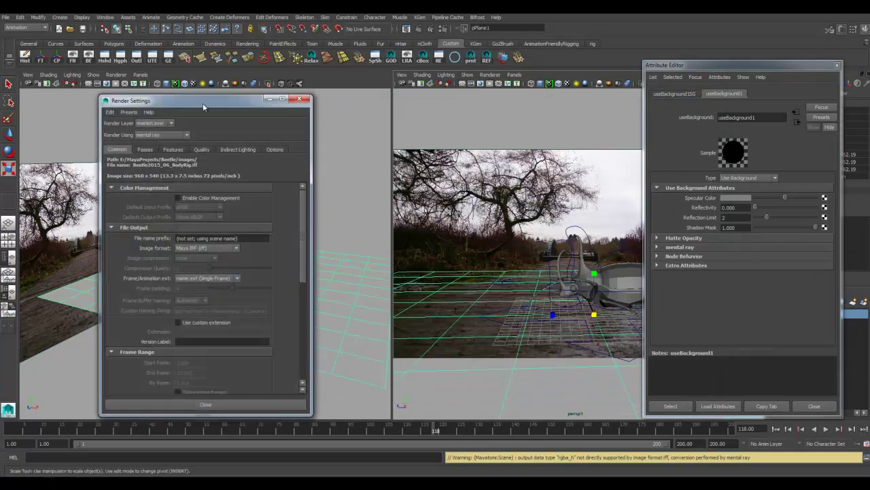
pyautogui.scroll(-5, 270, 268)
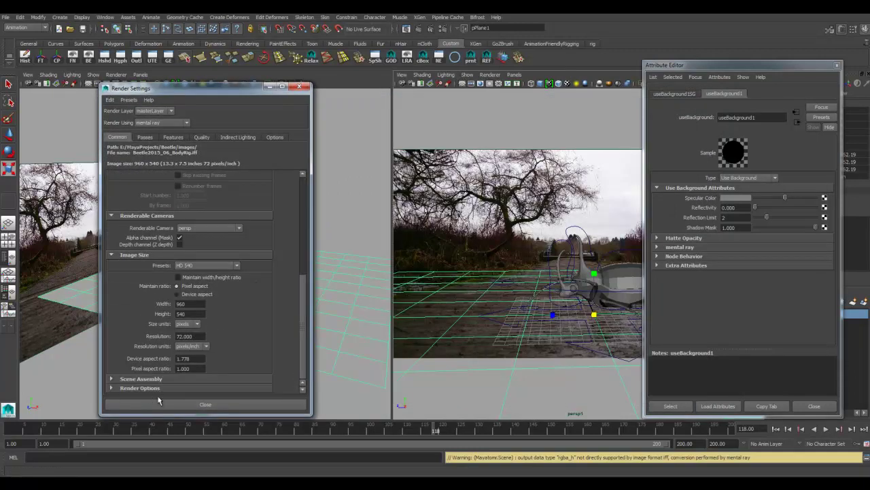
pyautogui.click(151, 389)
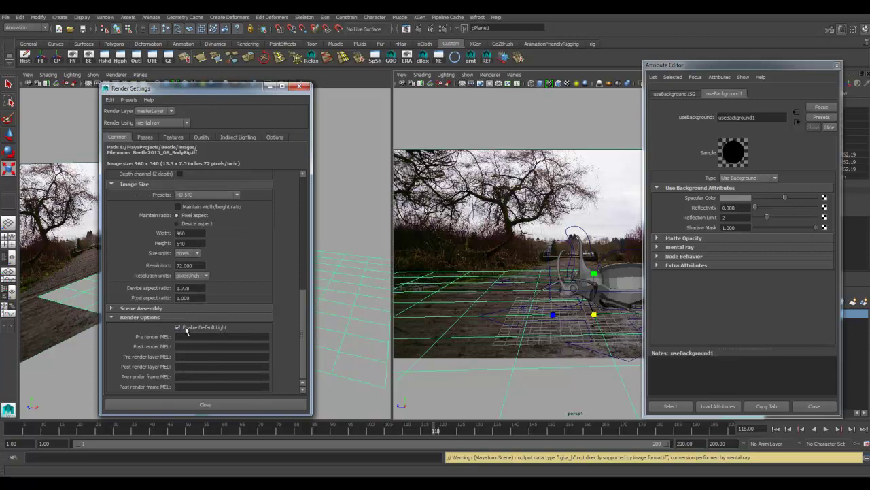
pyautogui.click(299, 86)
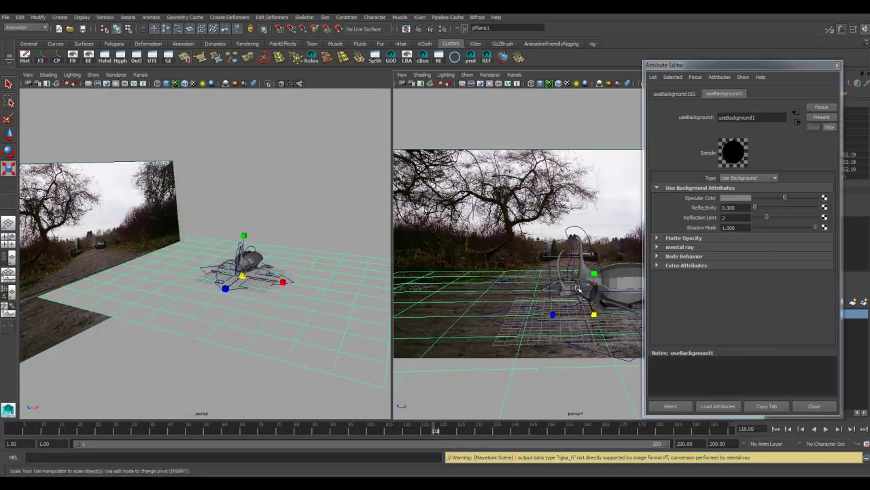
# - Create a directional light scaled to about 125.7 and rotated to about -42, 49.4, 17.1, and test-render its shadow
pyautogui.click(357, 307)
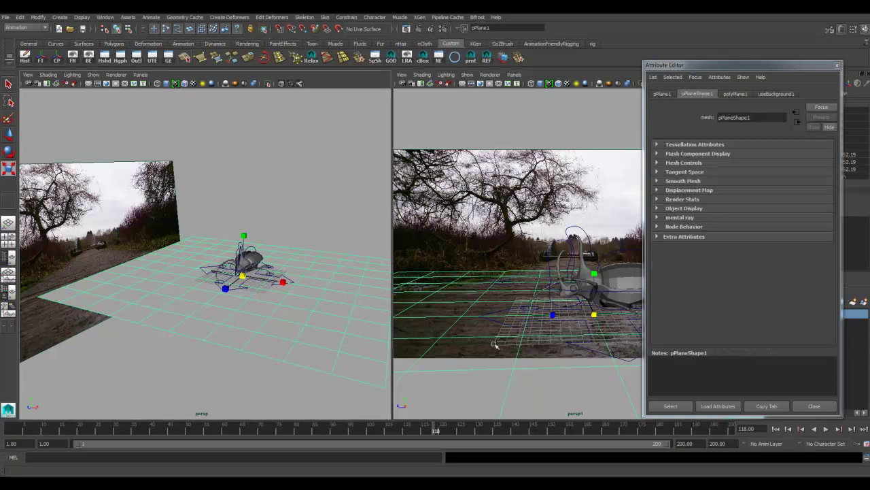
pyautogui.click(837, 65)
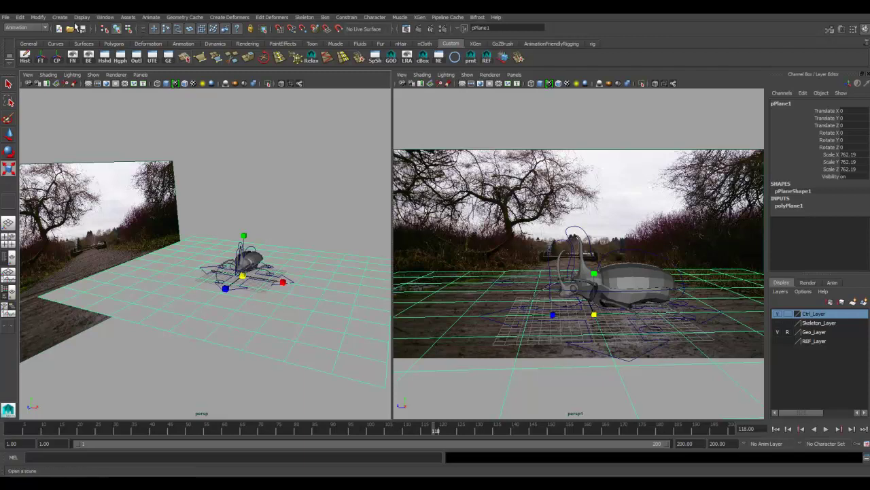
pyautogui.click(66, 18)
pyautogui.moveTo(71, 58)
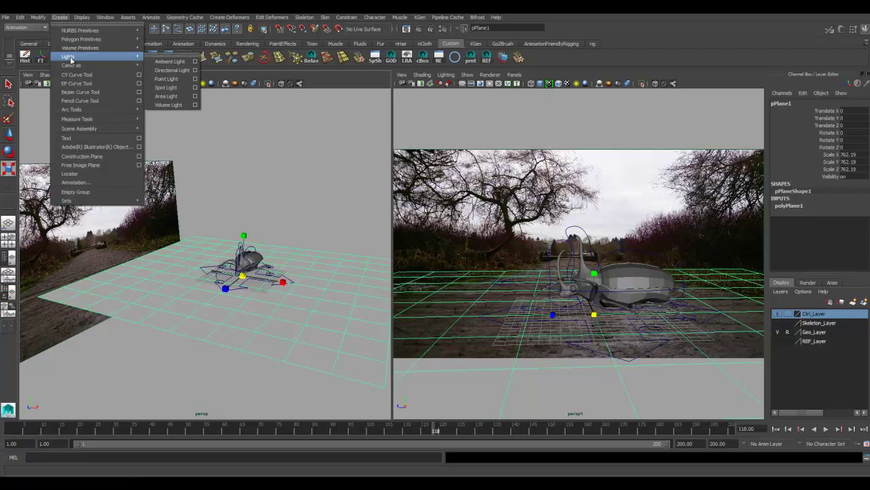
pyautogui.click(170, 70)
pyautogui.moveTo(600, 317); pyautogui.dragTo(560, 297)
pyautogui.press('e')
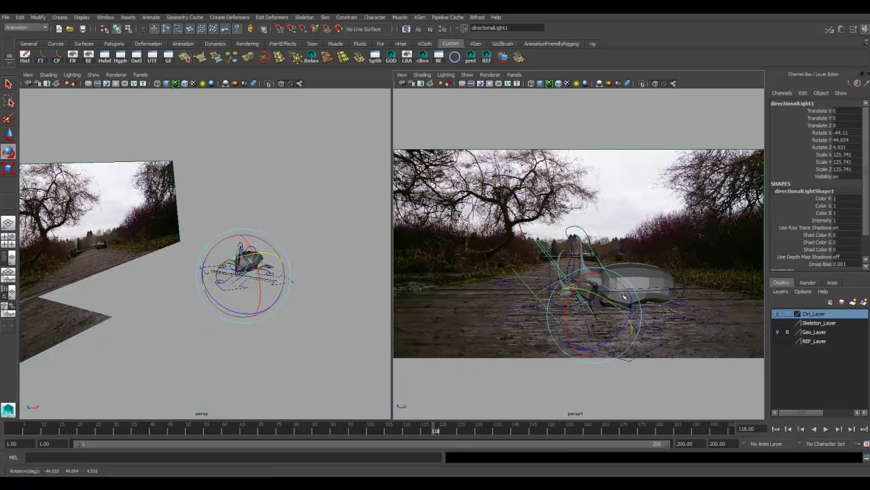
pyautogui.moveTo(577, 266); pyautogui.dragTo(609, 291)
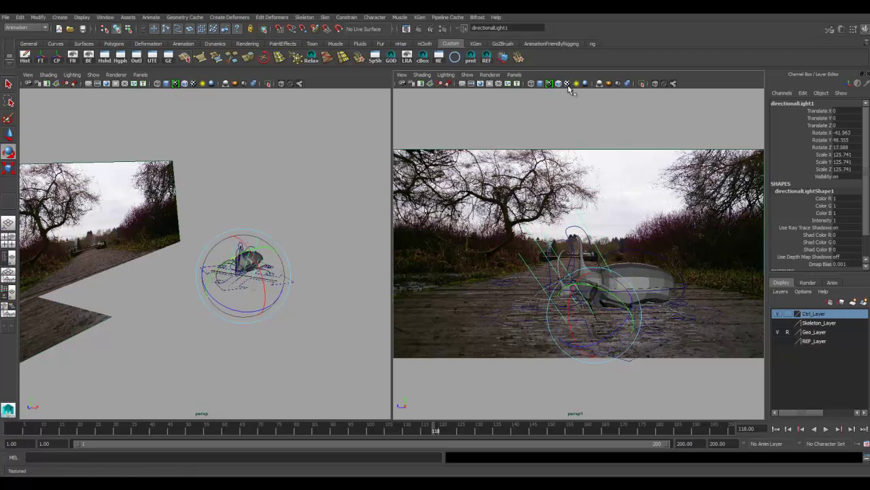
pyautogui.click(406, 29)
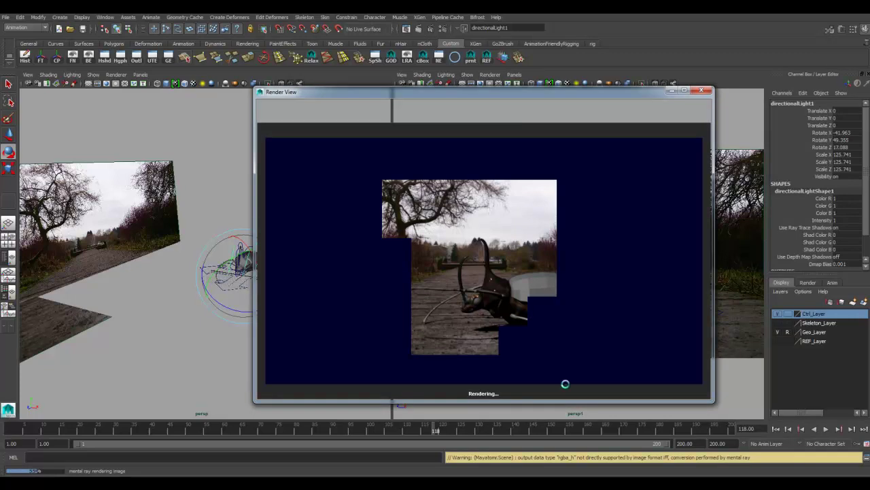
pyautogui.moveTo(563, 90); pyautogui.dragTo(337, 74)
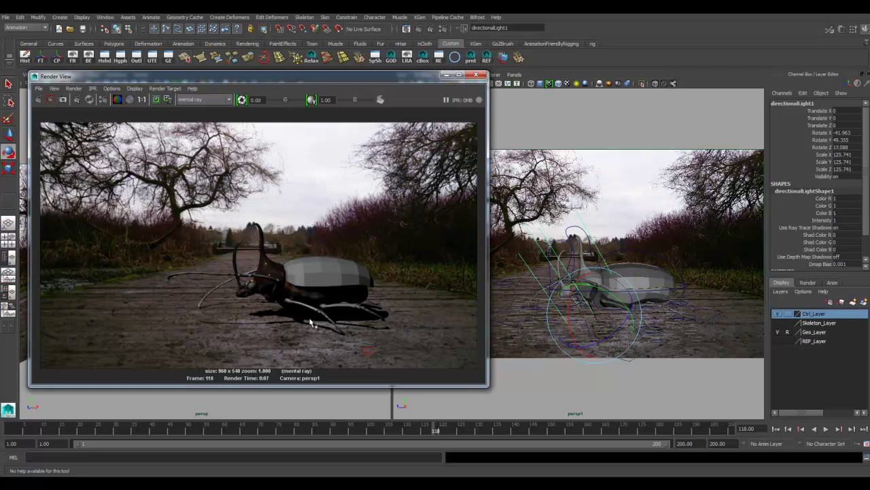
# - Set the directional light's raytrace shadow Light Angle to 1.48 and re-render the frame
pyautogui.hotkey('ctrl', 'a')
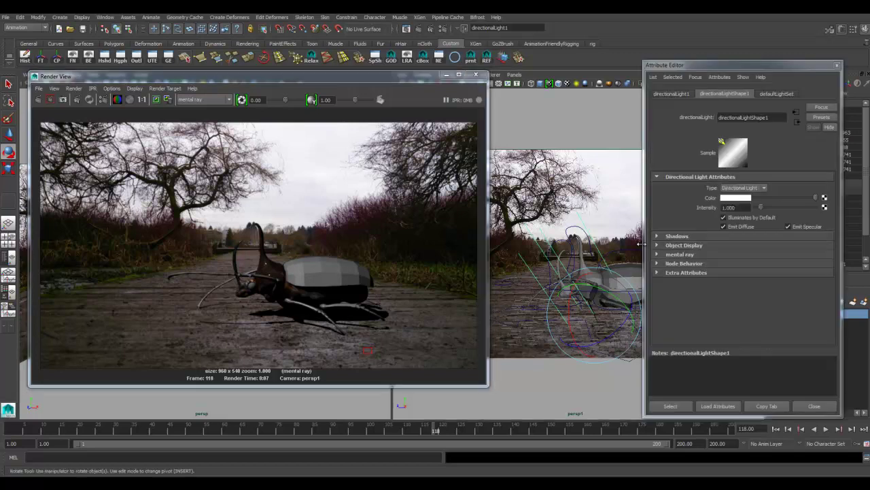
pyautogui.click(675, 236)
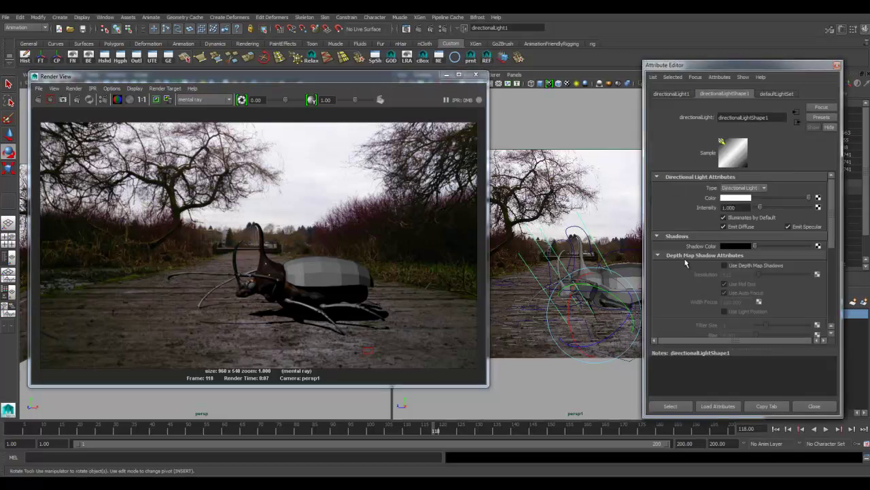
pyautogui.click(682, 256)
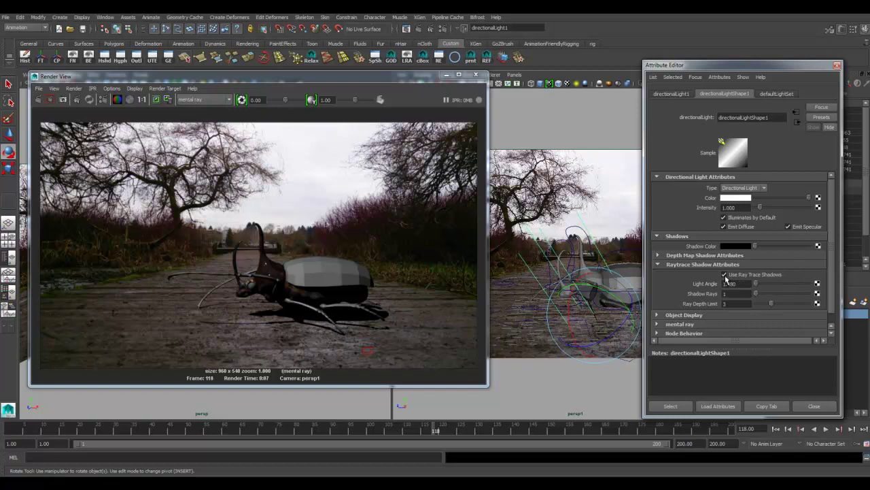
pyautogui.click(407, 307)
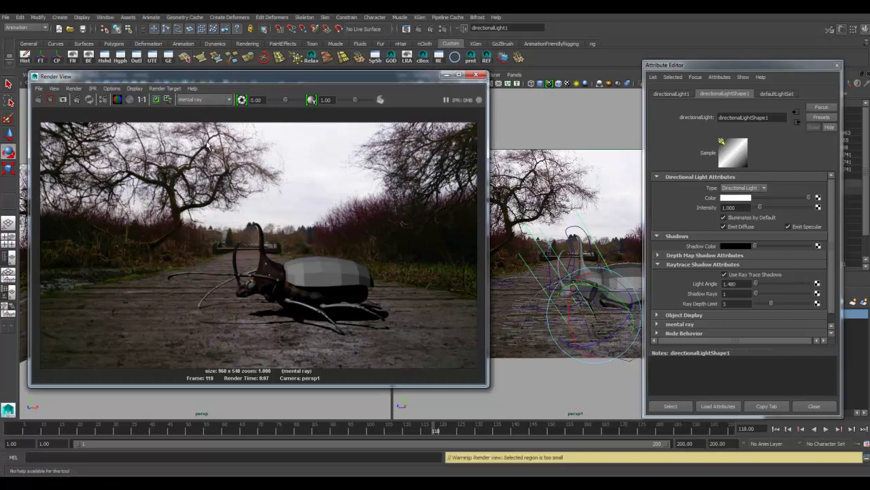
pyautogui.click(156, 99)
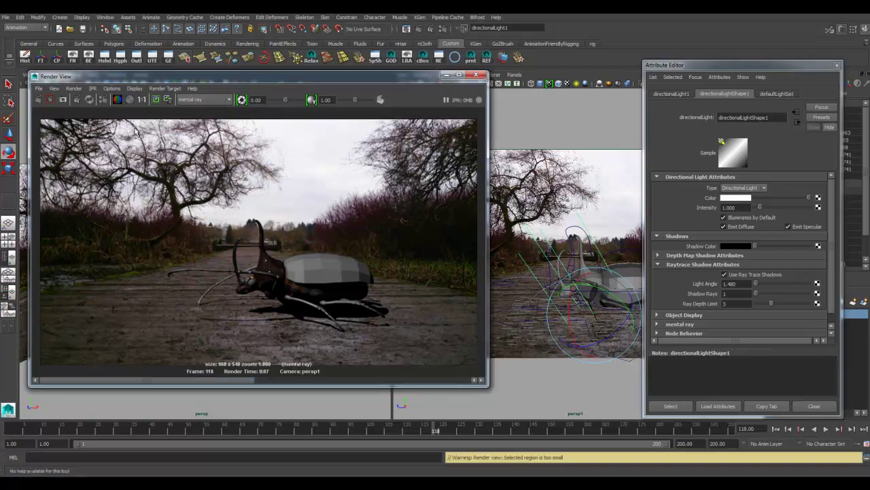
pyautogui.click(39, 100)
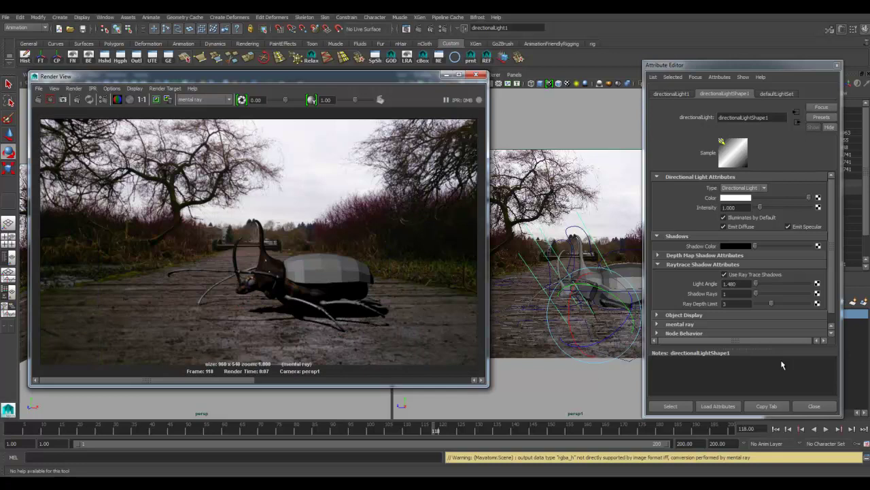
# - Soften the raytraced shadow by trying a Light Angle of about 12.5, settling on about 4.4, and re-rendering
pyautogui.moveTo(761, 285); pyautogui.dragTo(758, 286)
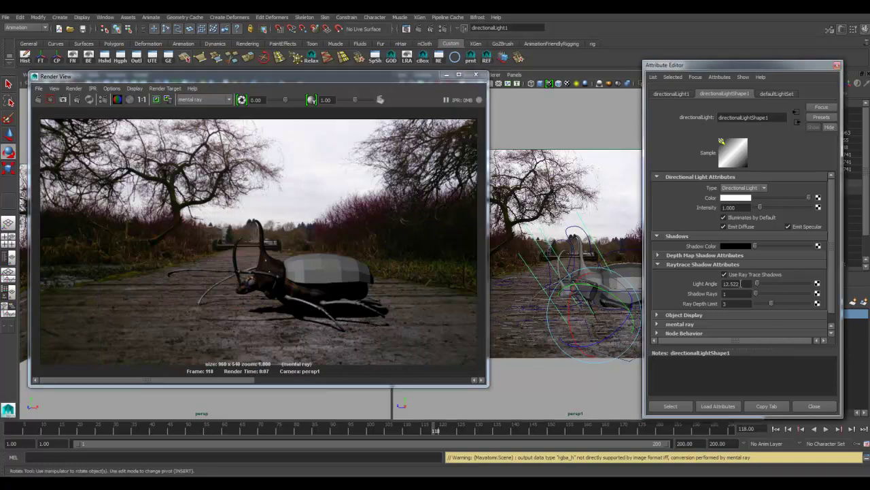
pyautogui.click(38, 99)
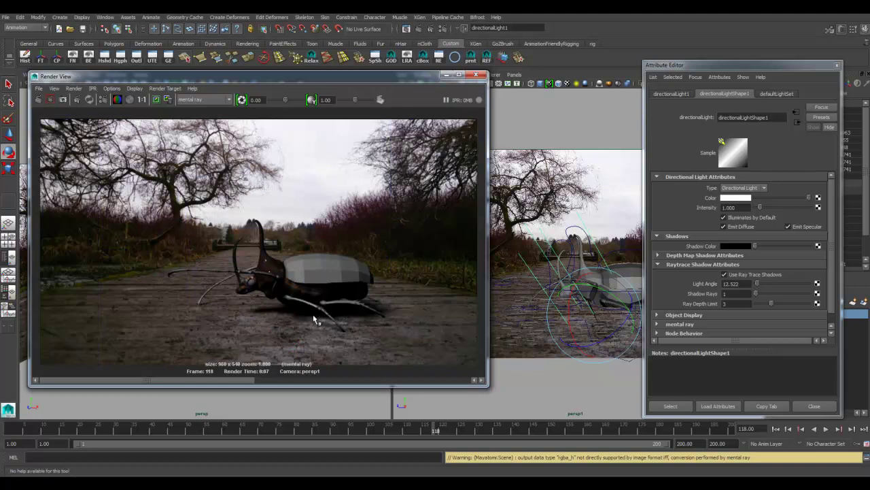
pyautogui.press('e')
pyautogui.moveTo(755, 288); pyautogui.dragTo(754, 288)
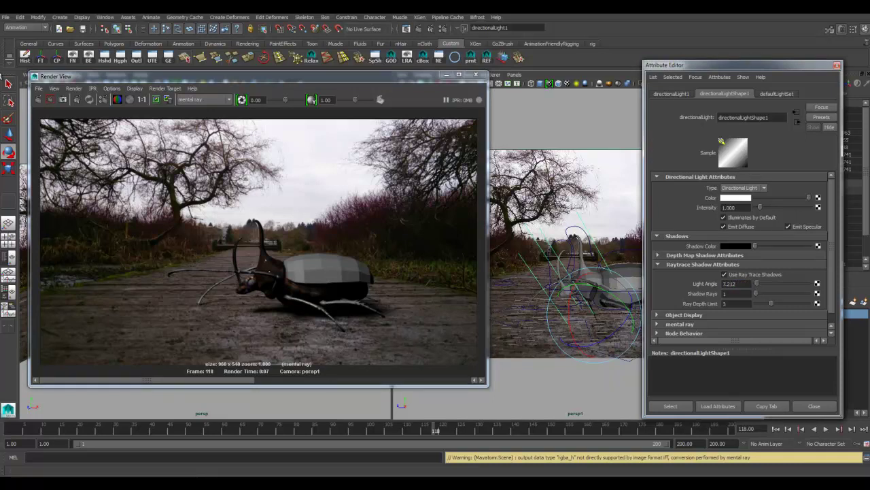
pyautogui.click(37, 99)
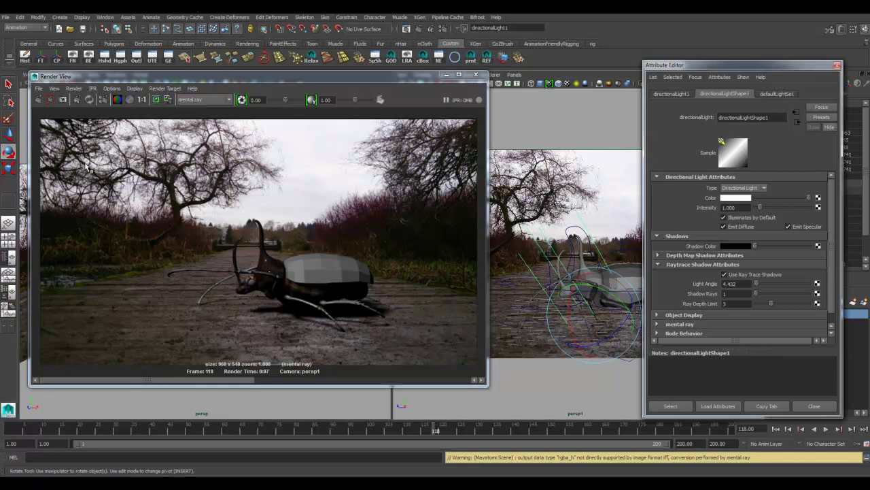
pyautogui.click(39, 99)
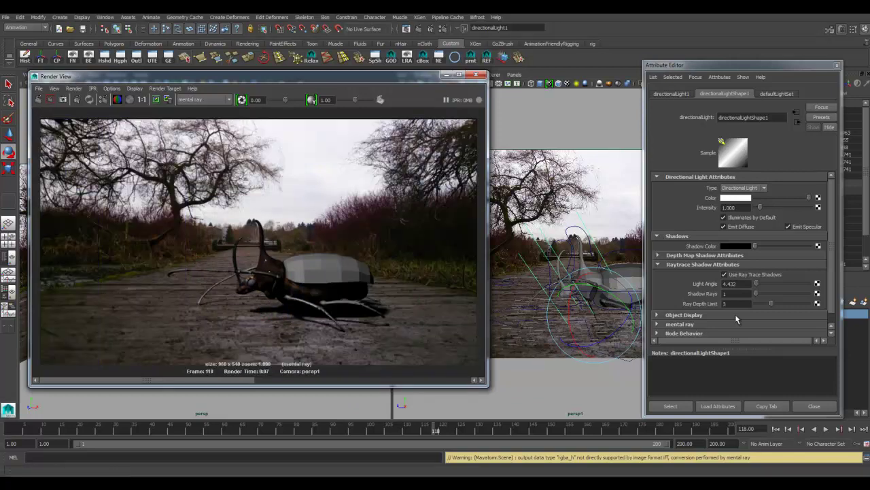
# - Increase the directional light's Shadow Rays and re-render the frame to smooth the shadow
pyautogui.moveTo(756, 293); pyautogui.dragTo(772, 295)
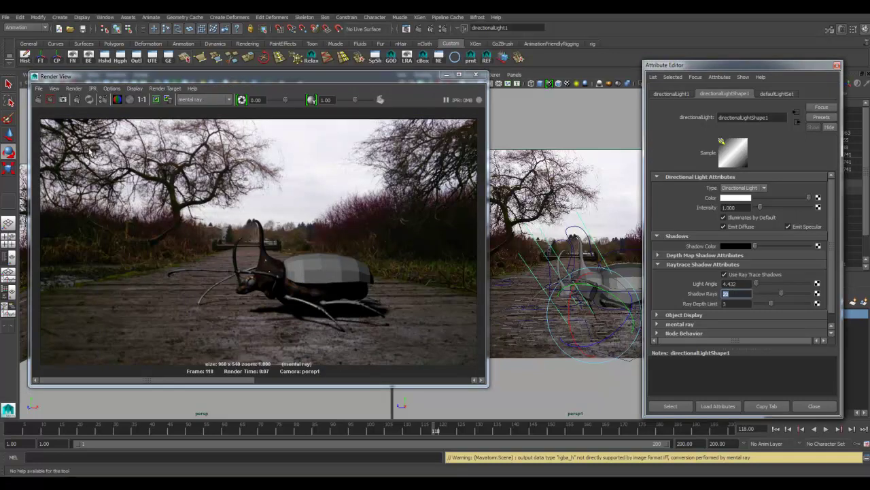
pyautogui.click(38, 101)
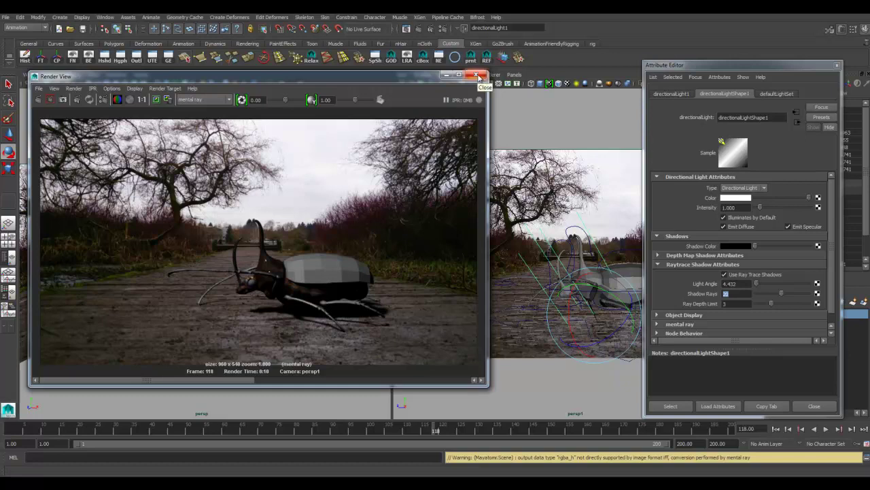
pyautogui.moveTo(370, 74); pyautogui.dragTo(433, 74)
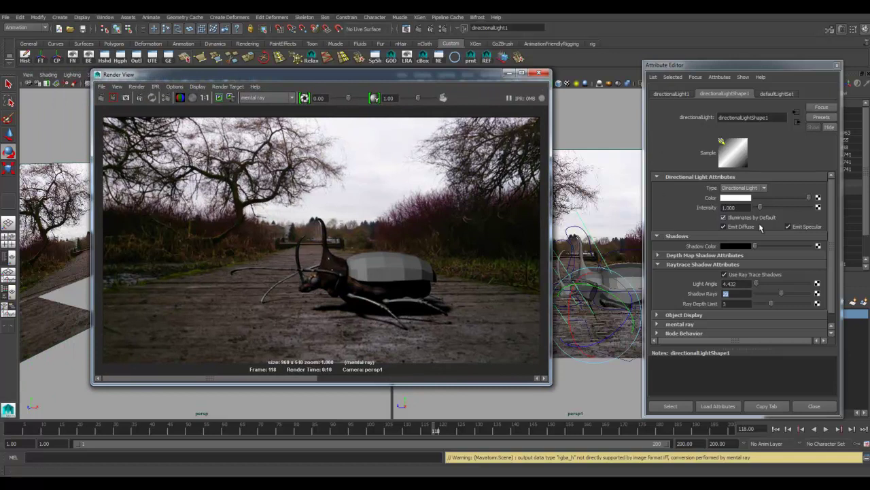
# - Open the render camera's attributes and examine its Environment background color setting
pyautogui.moveTo(499, 78); pyautogui.dragTo(326, 103)
pyautogui.click(401, 74)
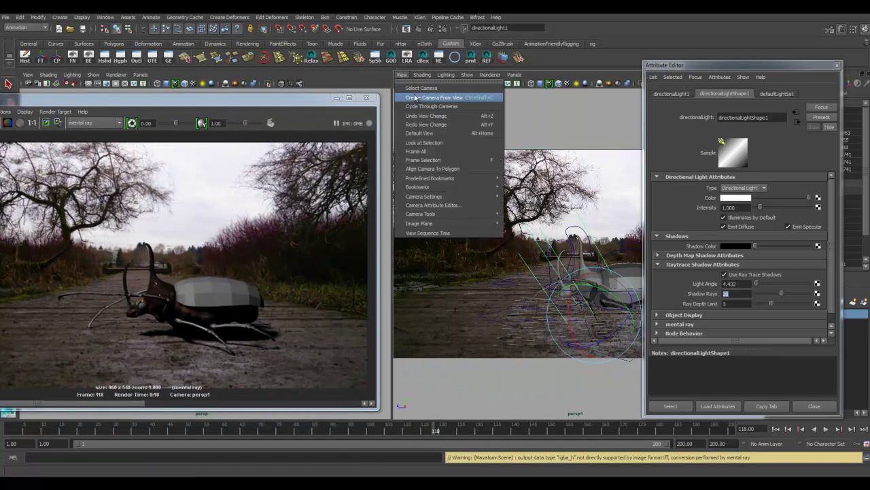
pyautogui.click(433, 204)
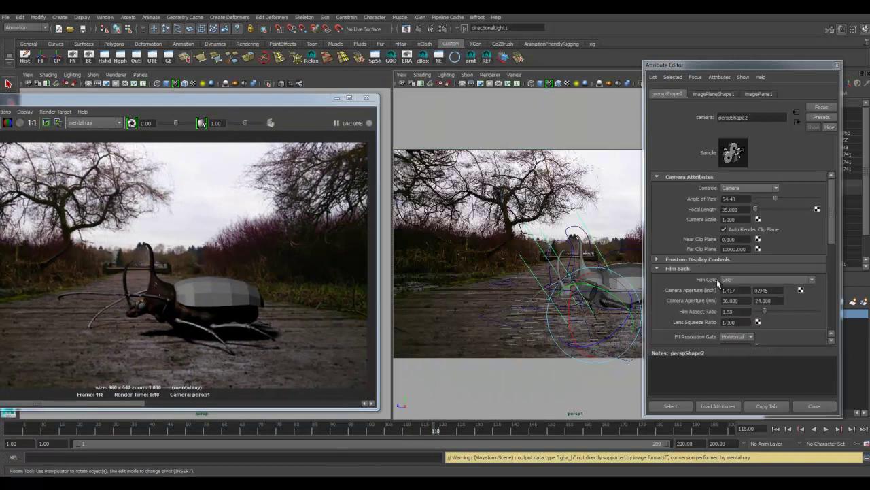
pyautogui.click(683, 270)
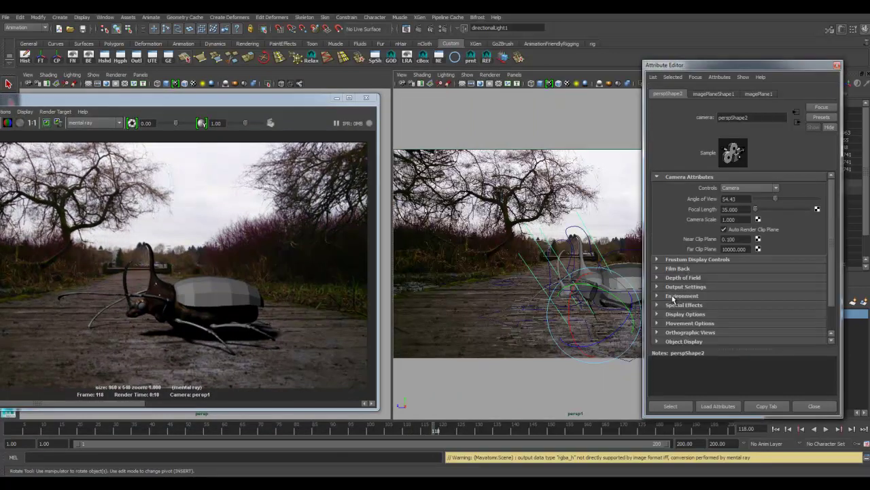
pyautogui.click(674, 296)
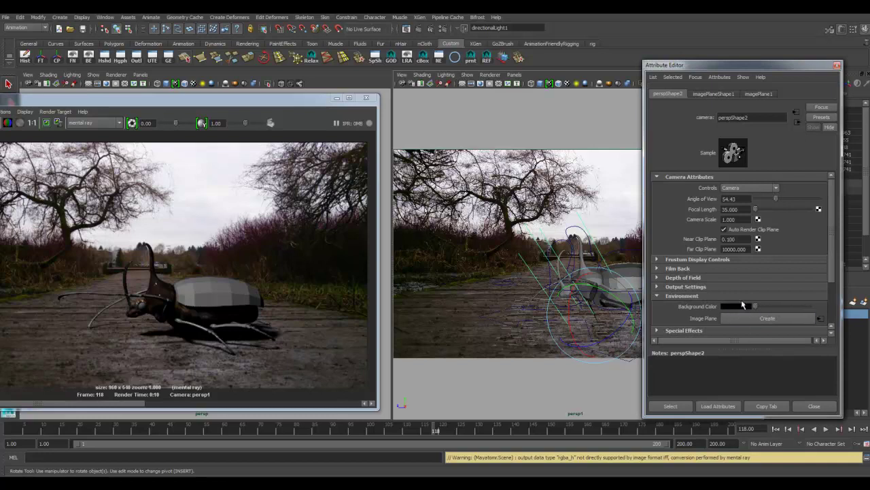
# - Render the region around the beetle and its shadow, and fit the image in the Render View
pyautogui.click(442, 28)
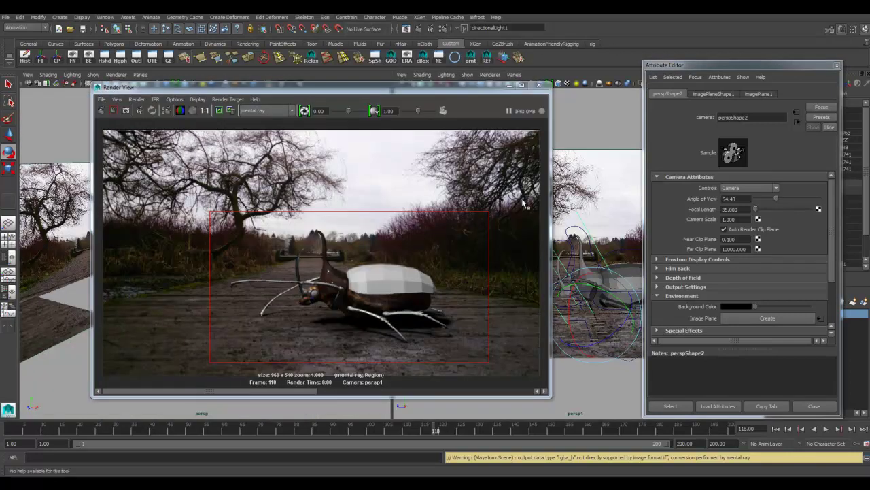
pyautogui.keyDown('alt'); pyautogui.moveTo(306, 217); pyautogui.dragTo(298, 215, button='middle'); pyautogui.keyUp('alt')
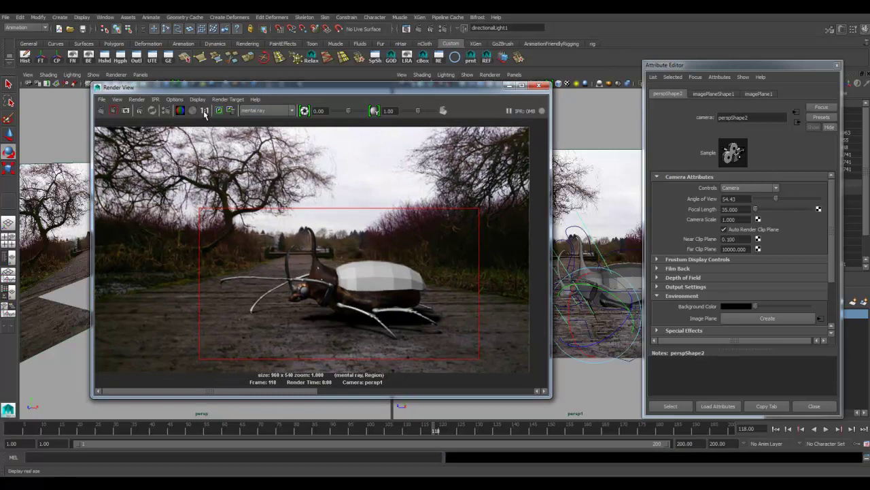
pyautogui.press('f')
pyautogui.moveTo(336, 88); pyautogui.dragTo(320, 79)
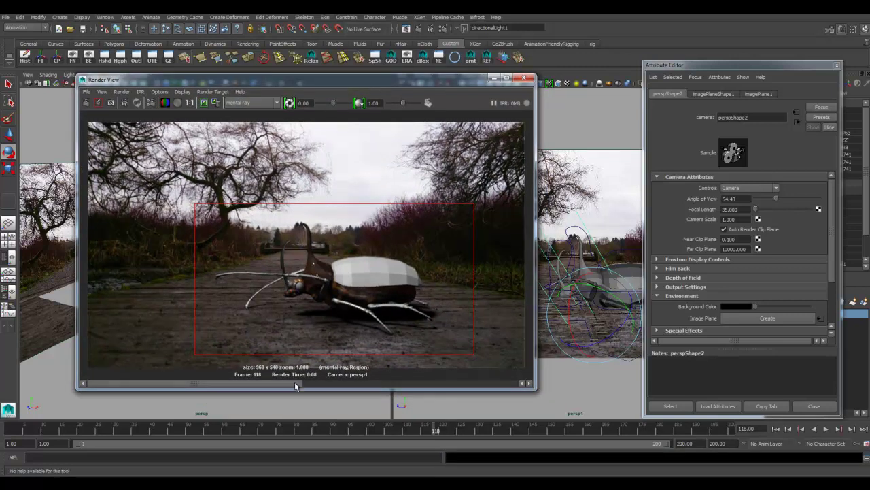
# - Render the full frame of the camera view and enable Final Gathering in the render settings
pyautogui.click(87, 103)
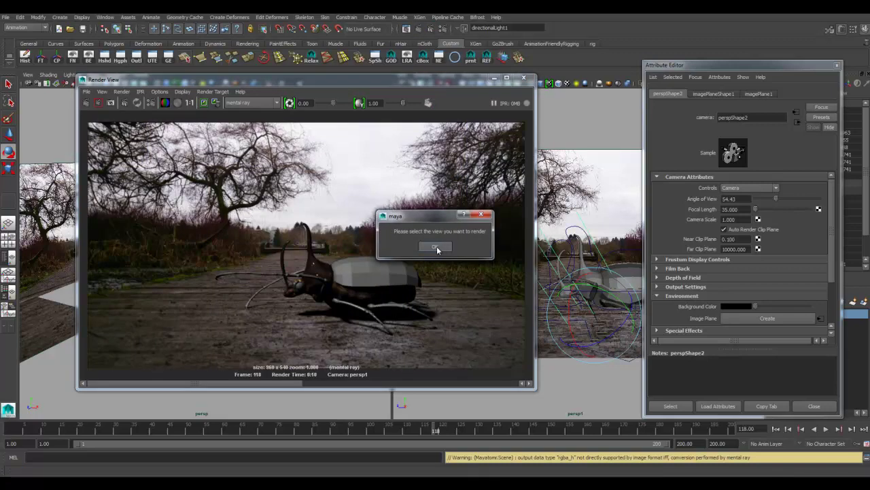
pyautogui.click(437, 247)
pyautogui.click(442, 28)
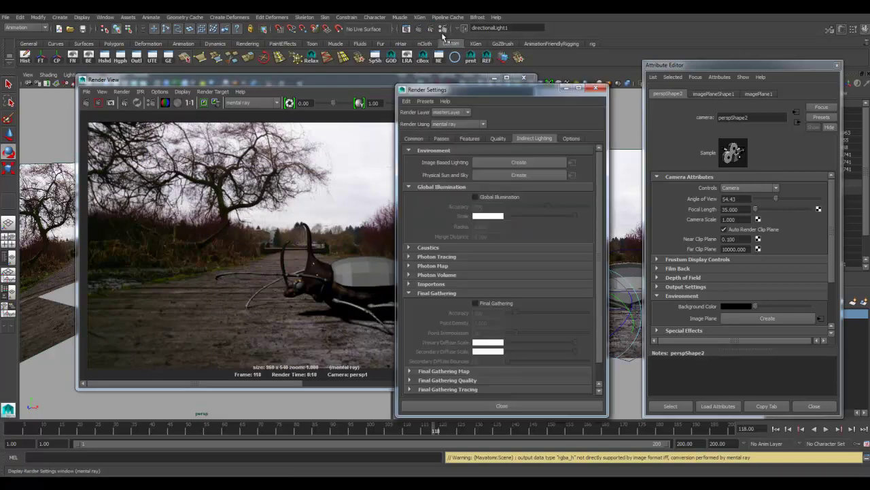
pyautogui.moveTo(484, 90); pyautogui.dragTo(542, 67)
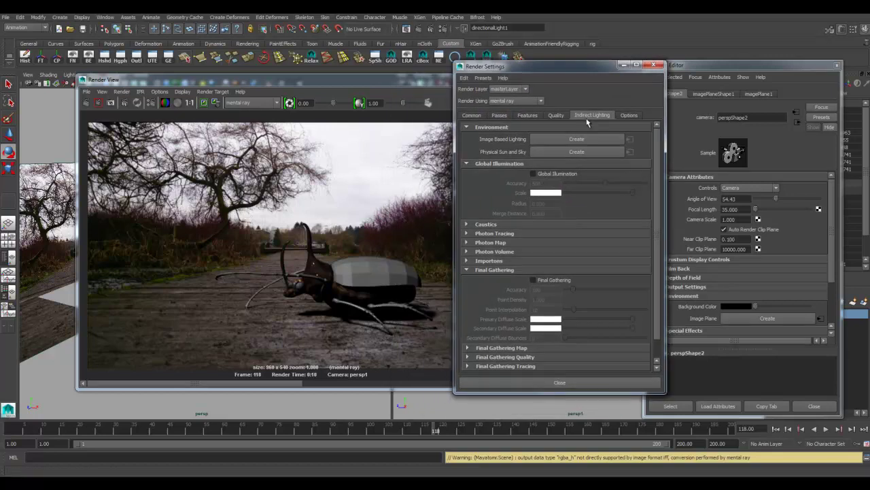
pyautogui.click(534, 280)
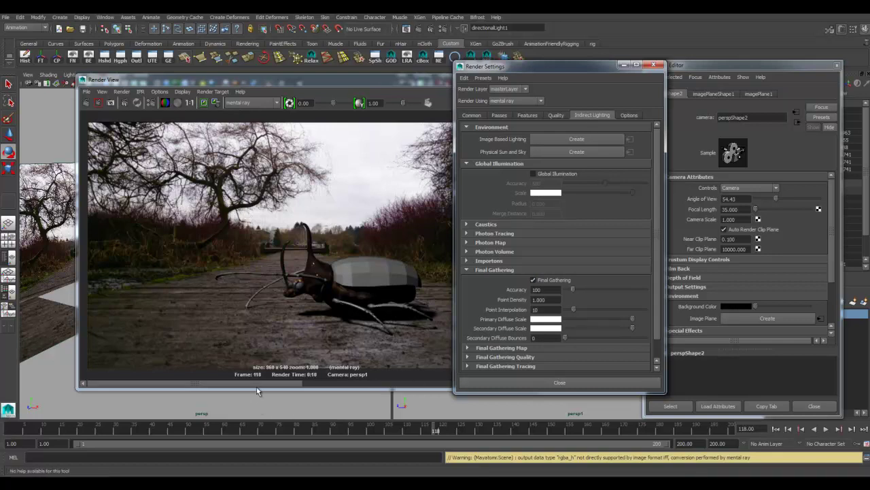
# - Arrange the render windows side by side, re-render with Final Gathering on, and compare the result with the stored renders
pyautogui.click(278, 381)
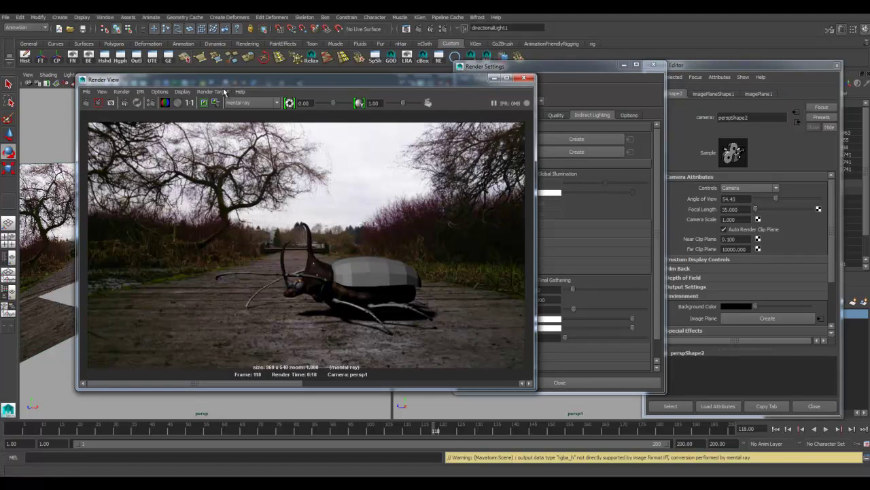
pyautogui.moveTo(317, 83); pyautogui.dragTo(257, 84)
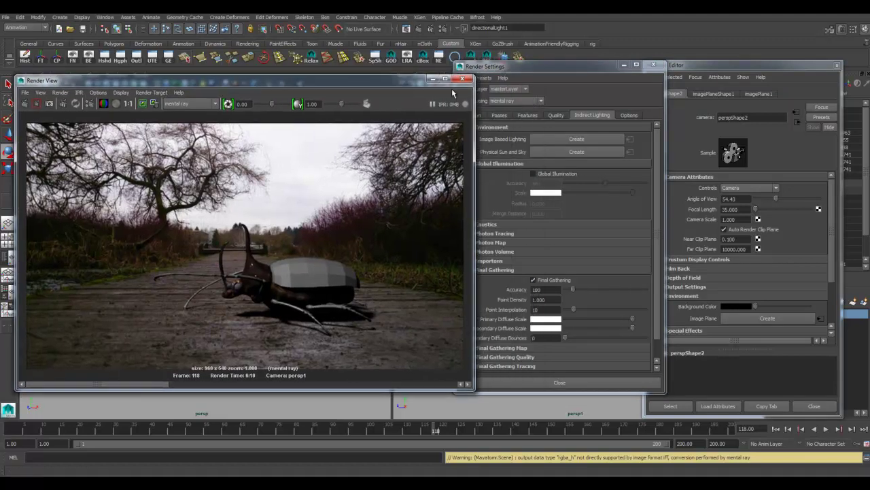
pyautogui.moveTo(526, 71); pyautogui.dragTo(559, 74)
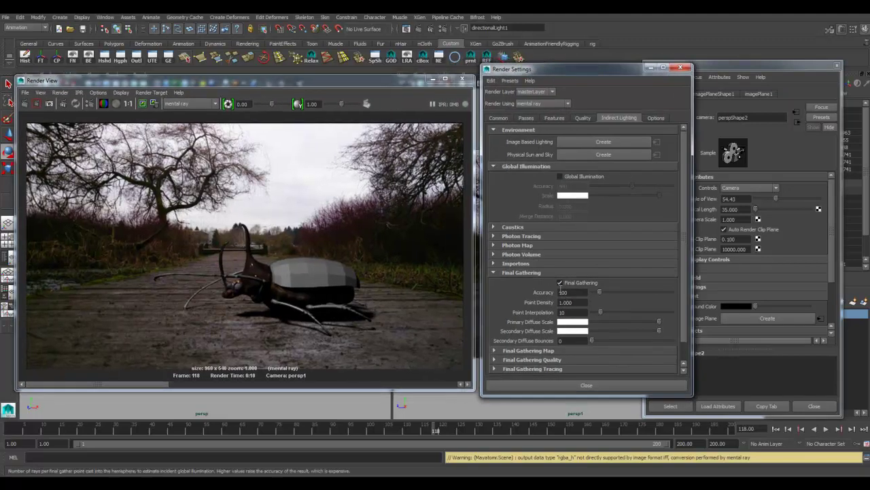
pyautogui.click(28, 103)
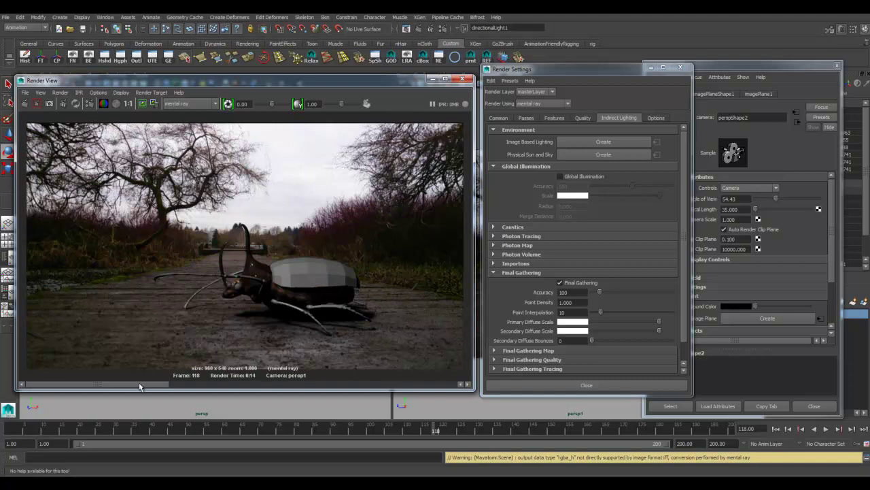
pyautogui.moveTo(166, 389)
pyautogui.mouseDown()
pyautogui.moveTo(235, 389)
pyautogui.moveTo(132, 390)
pyautogui.moveTo(232, 389)
pyautogui.moveTo(162, 387)
pyautogui.mouseUp()
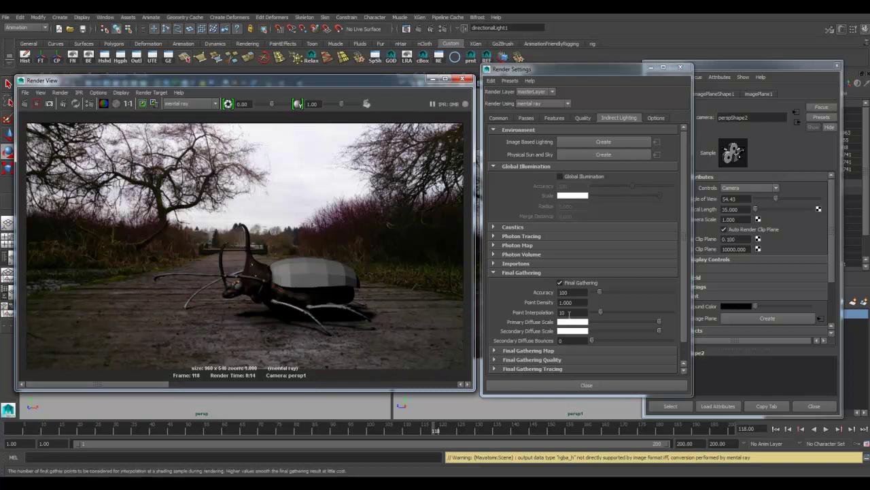
# - Set Secondary Diffuse Bounces to 1 and brighten the camera's Background Color to grey, re-rendering to compare the beetle's lighting
pyautogui.click(592, 342)
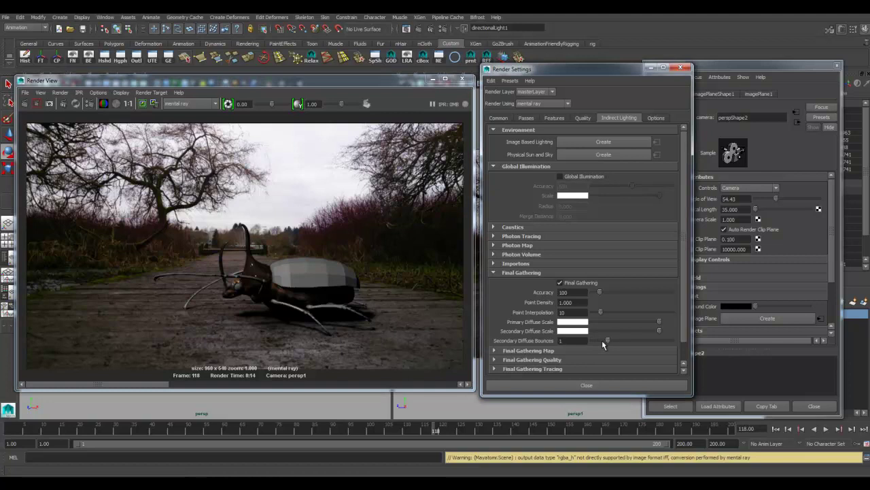
pyautogui.moveTo(770, 310); pyautogui.dragTo(783, 308)
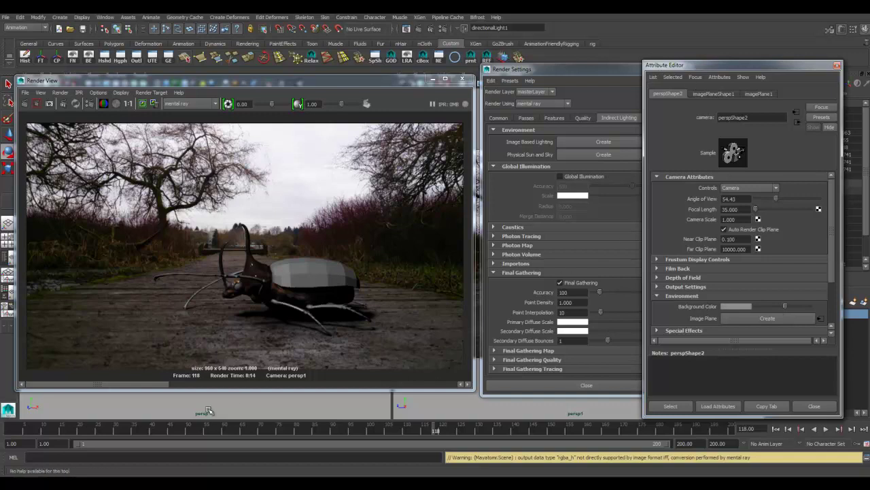
pyautogui.click(25, 103)
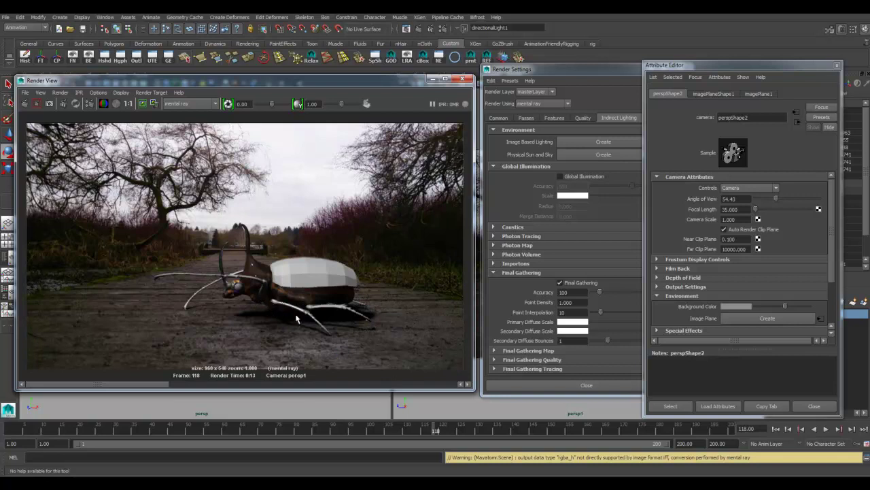
pyautogui.moveTo(165, 385)
pyautogui.mouseDown()
pyautogui.moveTo(257, 387)
pyautogui.moveTo(146, 386)
pyautogui.moveTo(278, 383)
pyautogui.moveTo(166, 385)
pyautogui.mouseUp()
pyautogui.moveTo(156, 384)
pyautogui.mouseDown()
pyautogui.moveTo(334, 384)
pyautogui.moveTo(154, 386)
pyautogui.mouseUp()
# - Keep the HD 540 image size preset and set the render output's image format to Targa (tga)
pyautogui.click(508, 117)
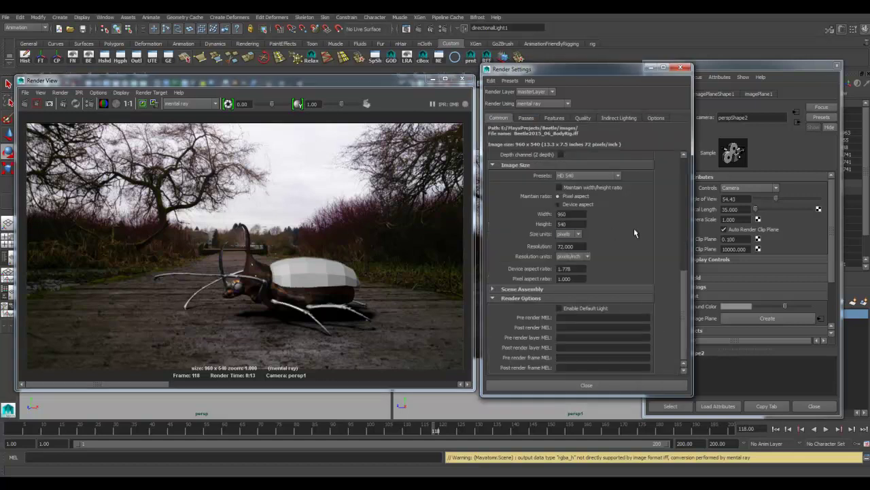
pyautogui.click(604, 175)
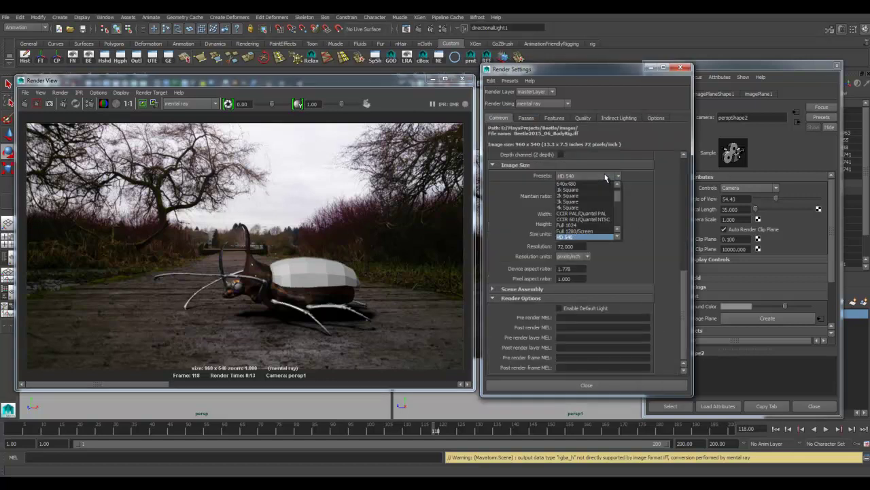
pyautogui.click(580, 177)
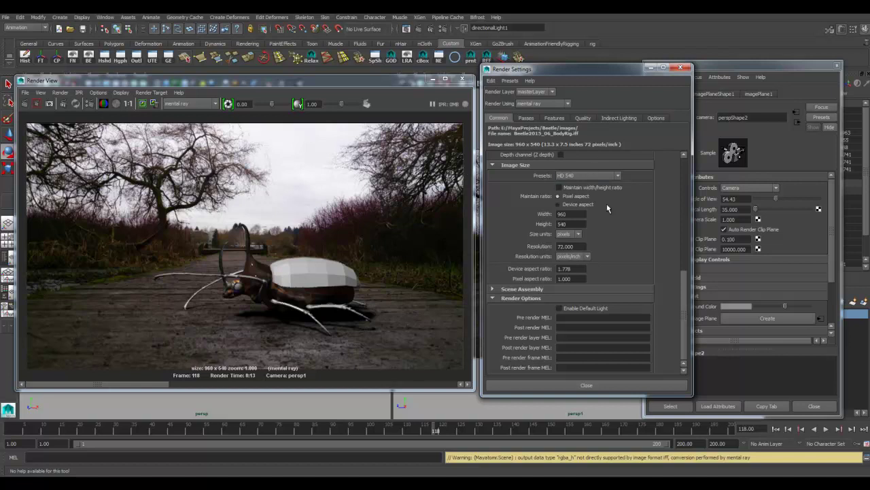
pyautogui.moveTo(685, 287); pyautogui.dragTo(685, 245)
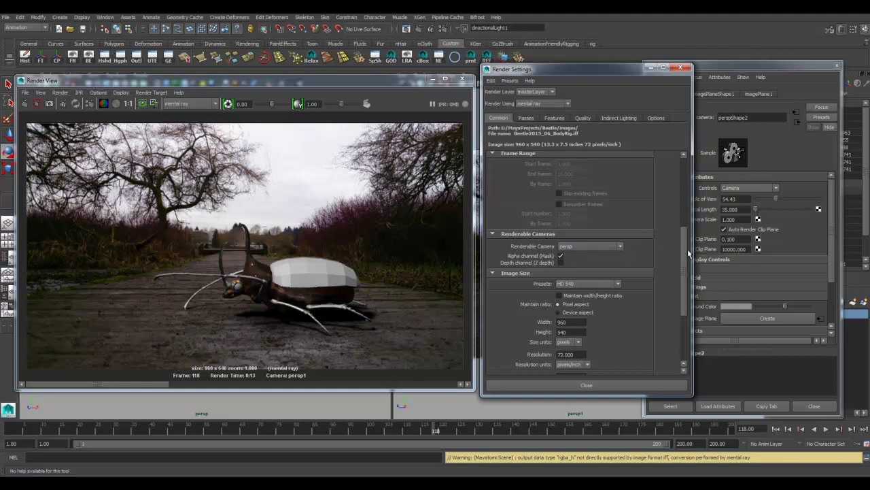
pyautogui.moveTo(683, 239); pyautogui.dragTo(682, 157)
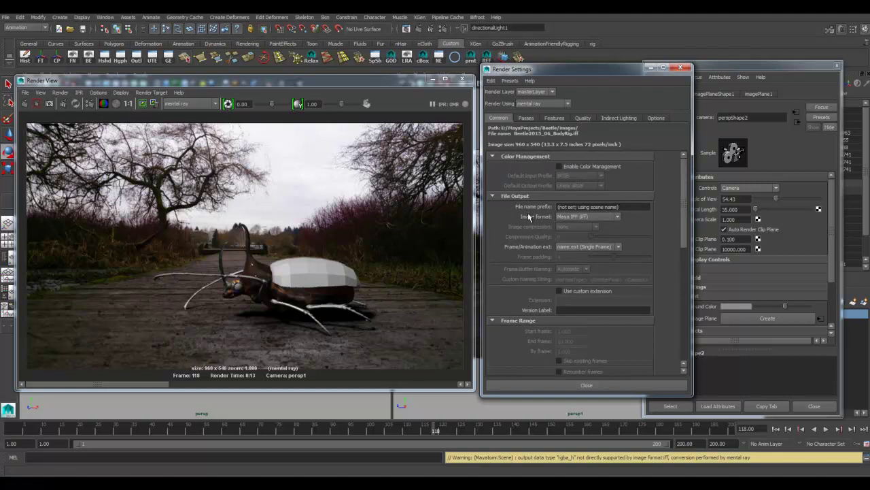
pyautogui.click(583, 216)
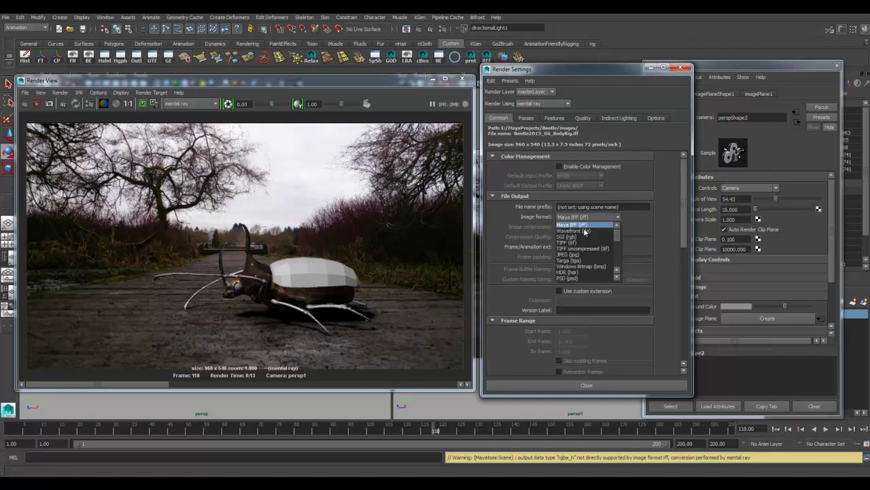
pyautogui.scroll(-5, 581, 258)
pyautogui.scroll(3, 581, 255)
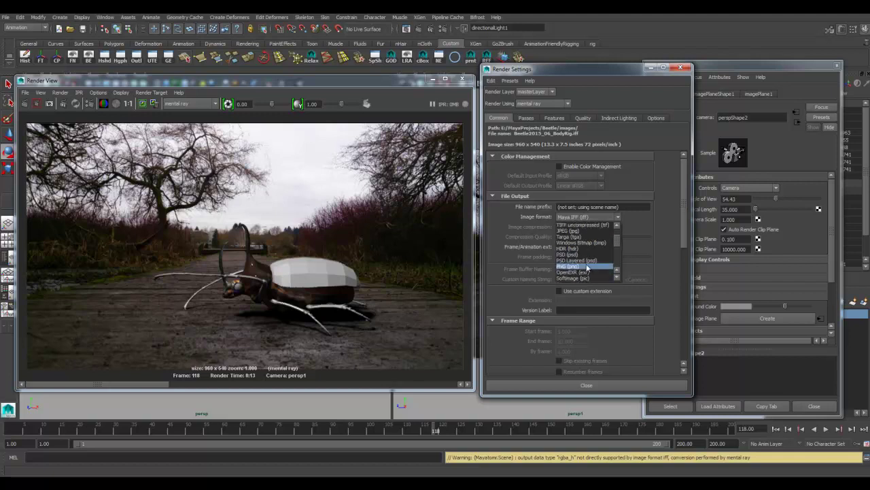
pyautogui.click(573, 255)
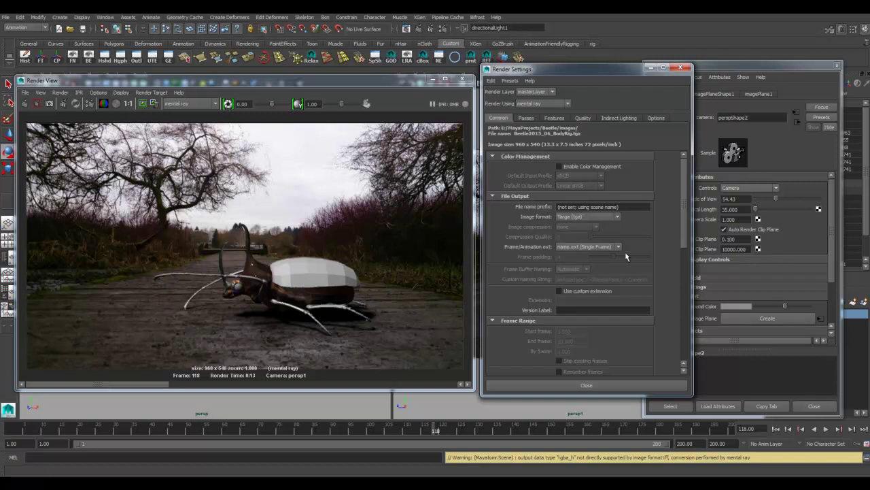
pyautogui.click(618, 219)
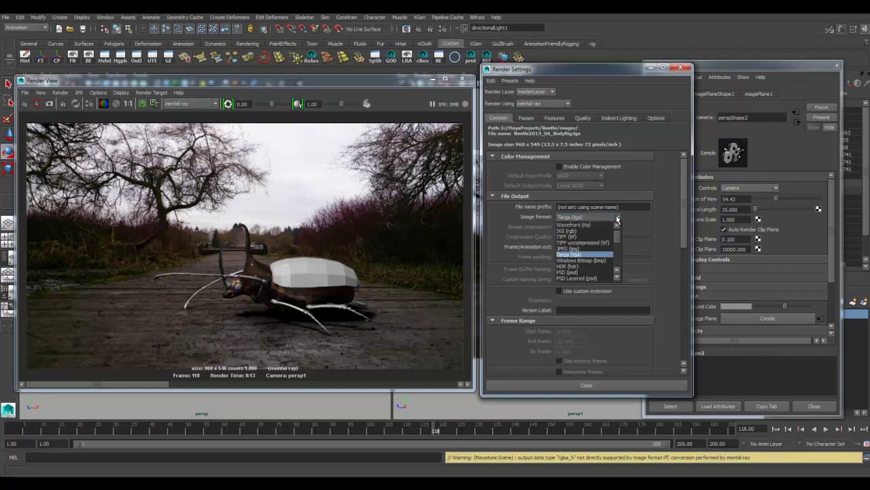
pyautogui.click(617, 218)
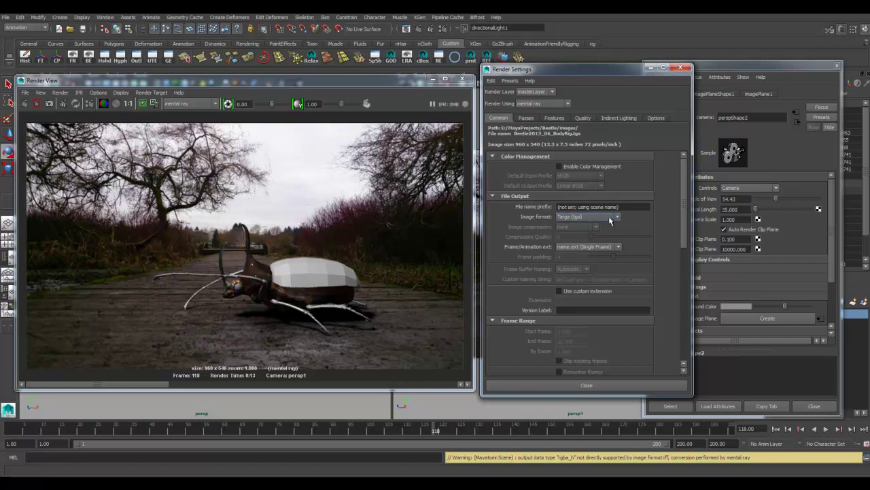
# - Set the Frame/Animation extension to name.#.ext and the render's end frame to 200
pyautogui.click(599, 249)
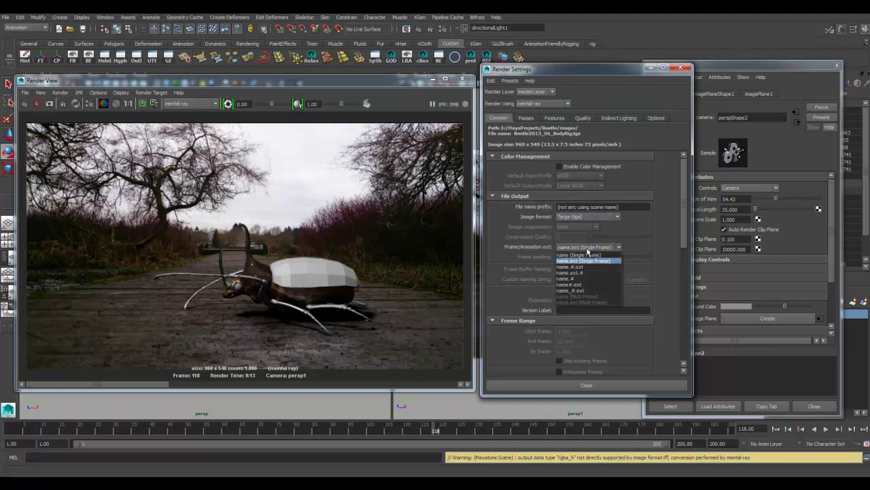
pyautogui.click(572, 267)
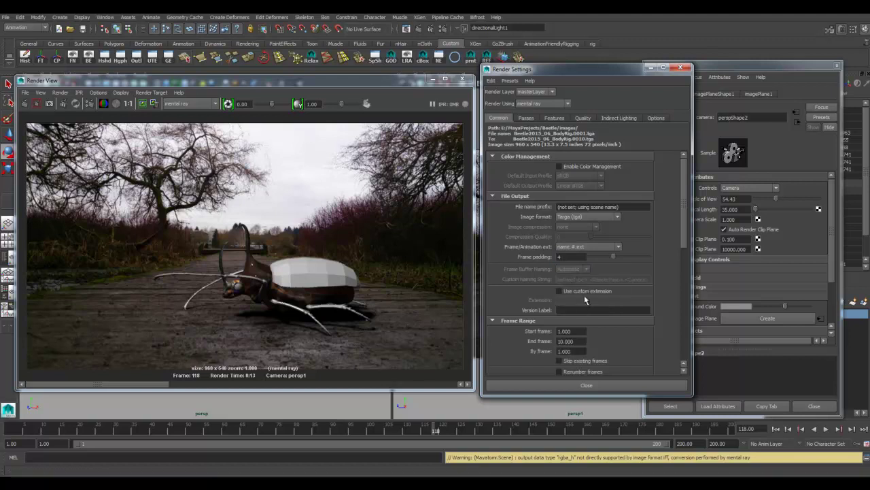
pyautogui.scroll(-4, 576, 257)
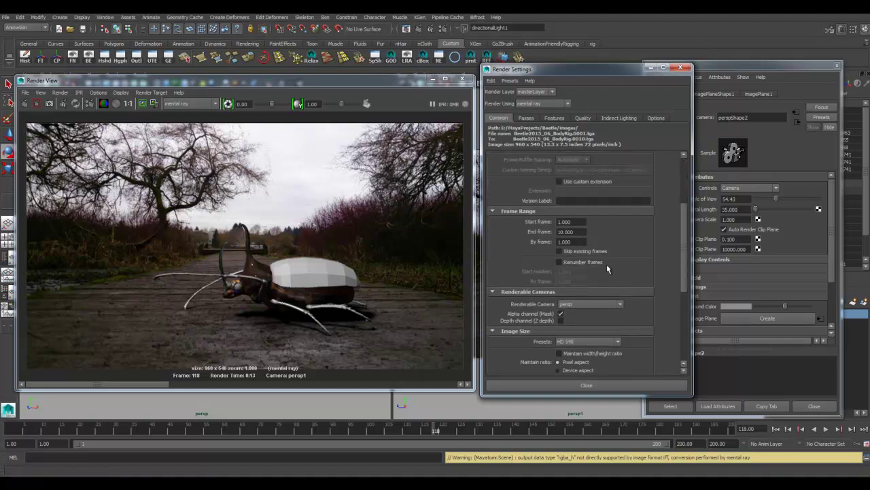
pyautogui.doubleClick(582, 236)
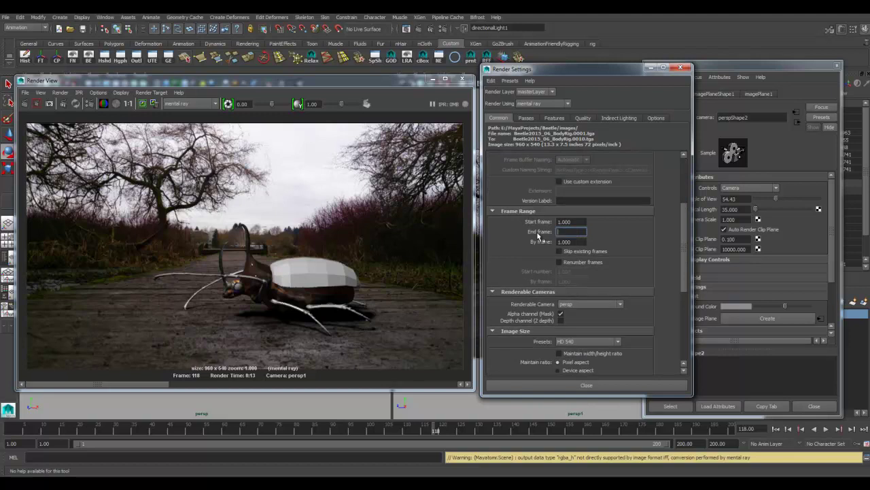
pyautogui.write('200')
pyautogui.scroll(2, 681, 260)
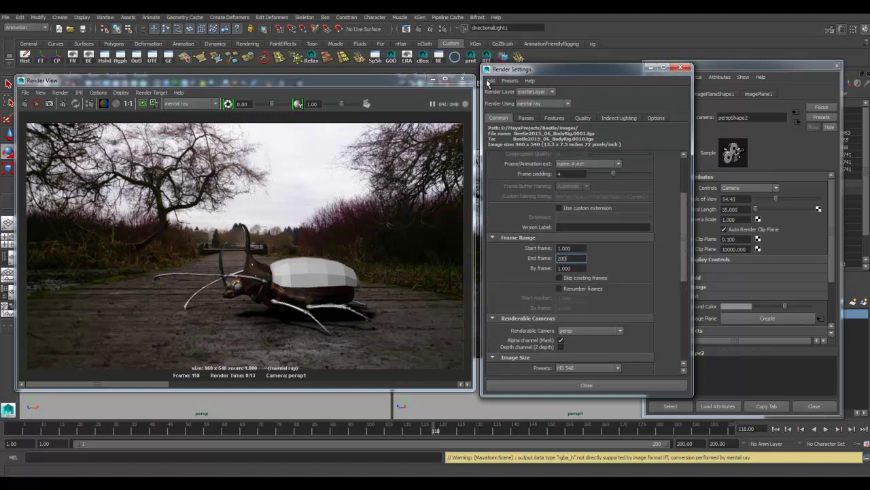
# - Load the Production render preset, then re-render the frame and compare it with the previous render
pyautogui.click(510, 81)
pyautogui.moveTo(534, 98)
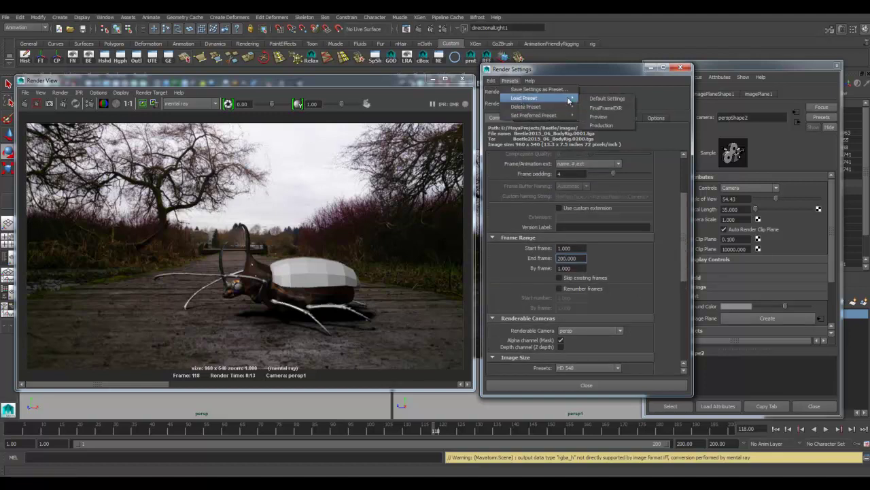
pyautogui.click(606, 123)
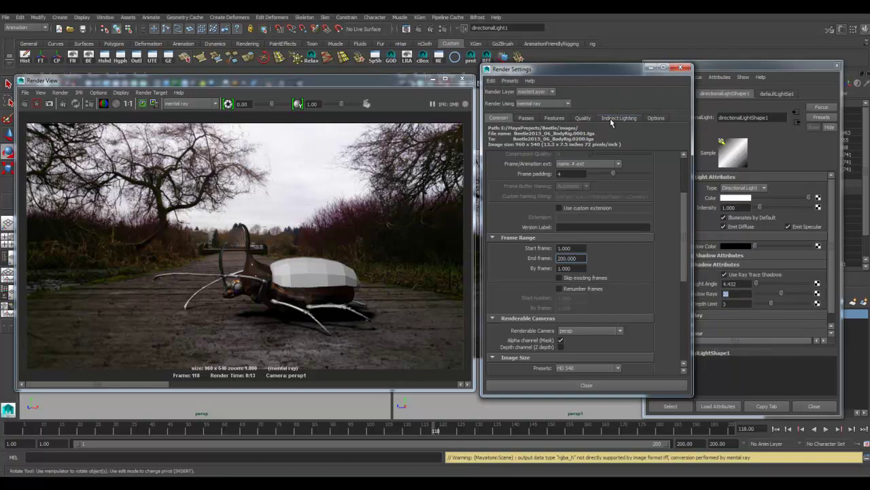
pyautogui.click(615, 119)
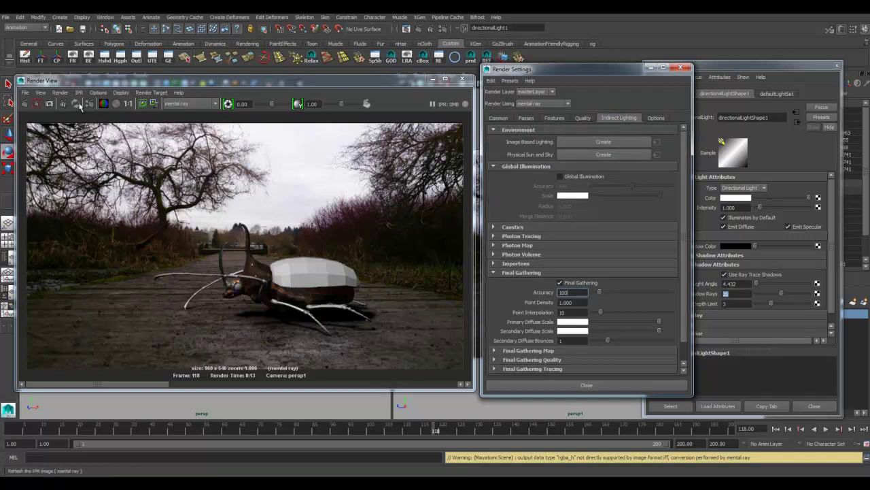
pyautogui.click(31, 107)
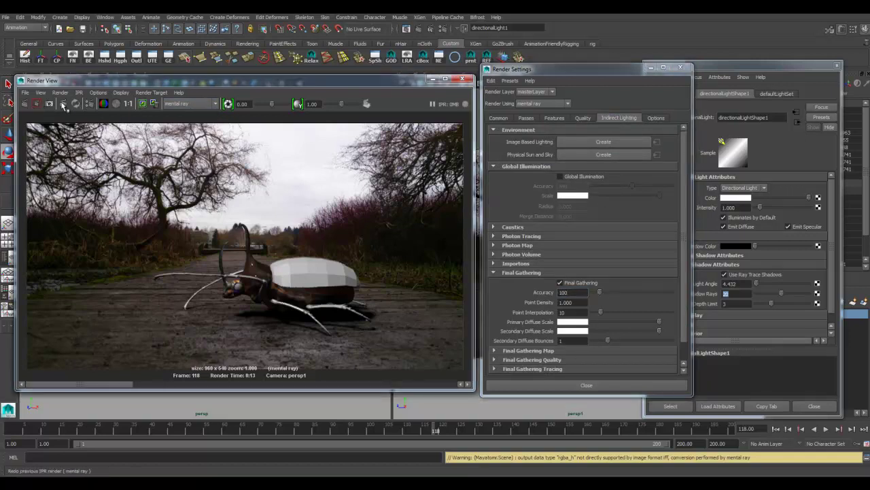
pyautogui.click(25, 105)
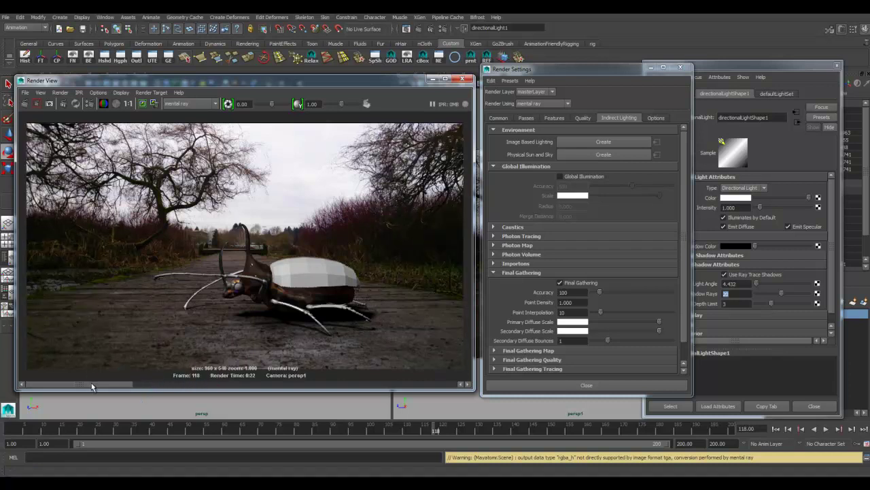
pyautogui.moveTo(102, 387); pyautogui.dragTo(70, 384)
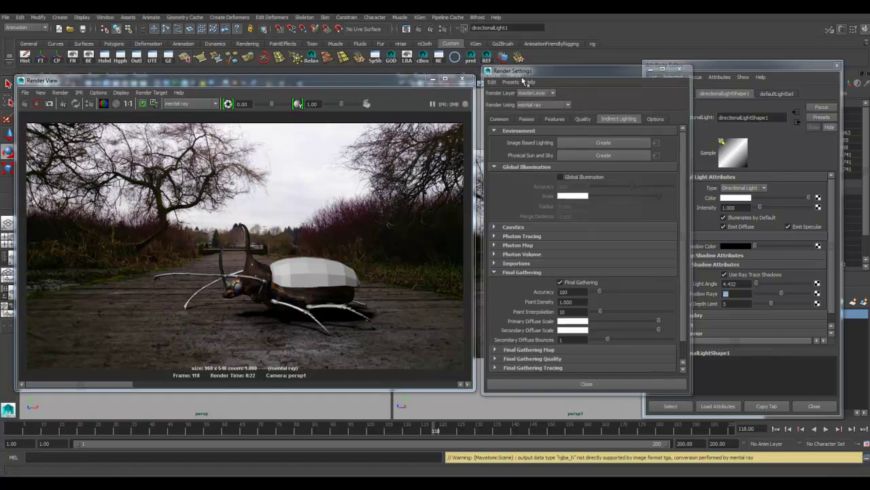
# - Close the render settings, render and attribute windows, and enlarge the render camera's view to fill the workspace
pyautogui.click(680, 67)
pyautogui.click(462, 79)
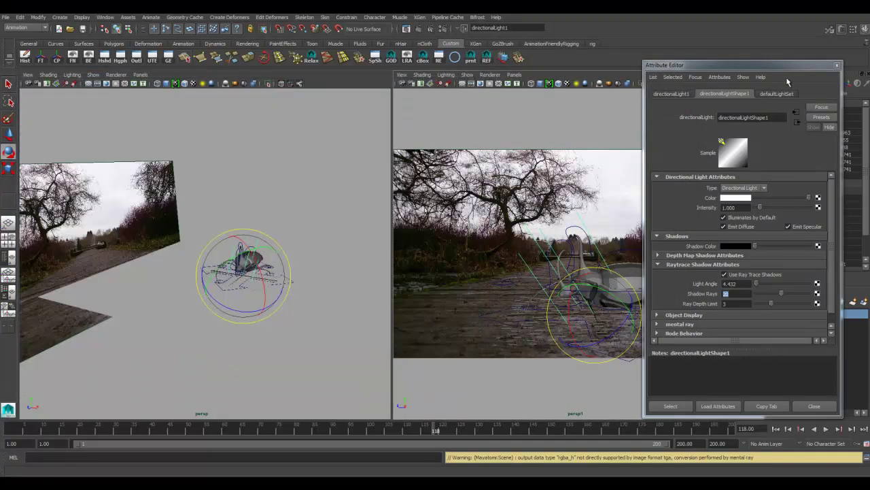
pyautogui.click(837, 65)
pyautogui.press('space')
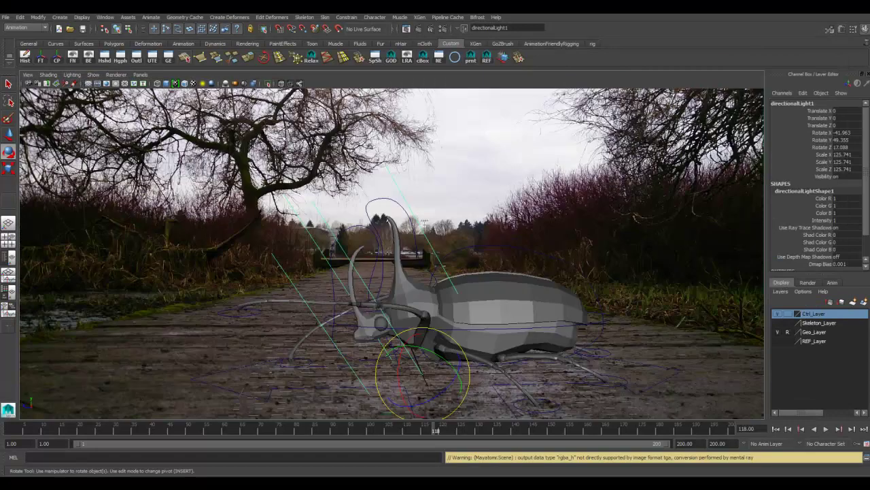
# - Switch to the Rendering menu set and start a batch render of the animation
pyautogui.click(26, 27)
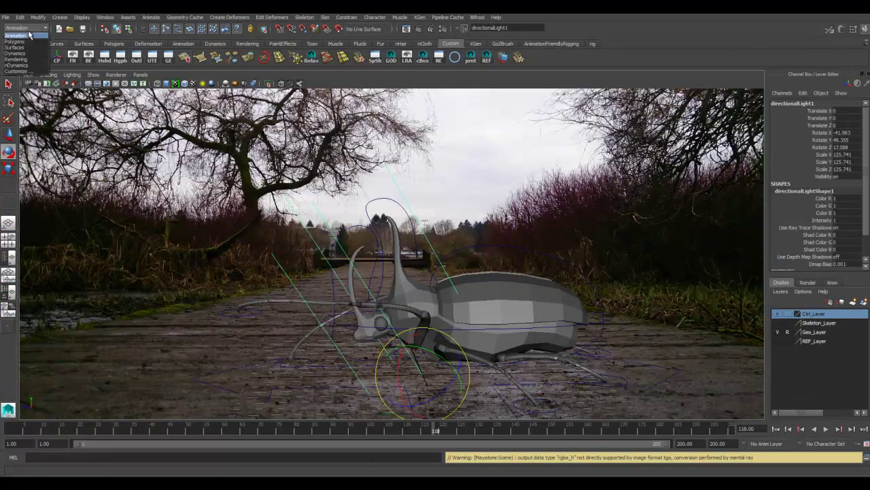
pyautogui.click(26, 64)
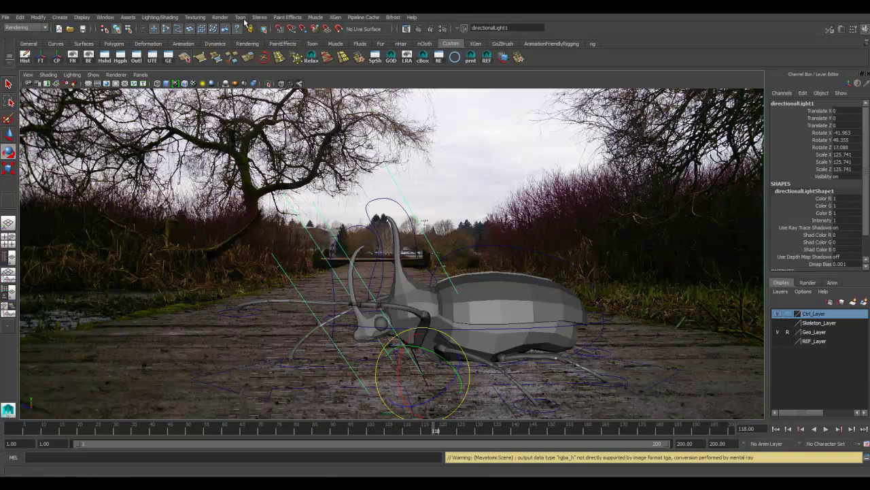
pyautogui.click(221, 19)
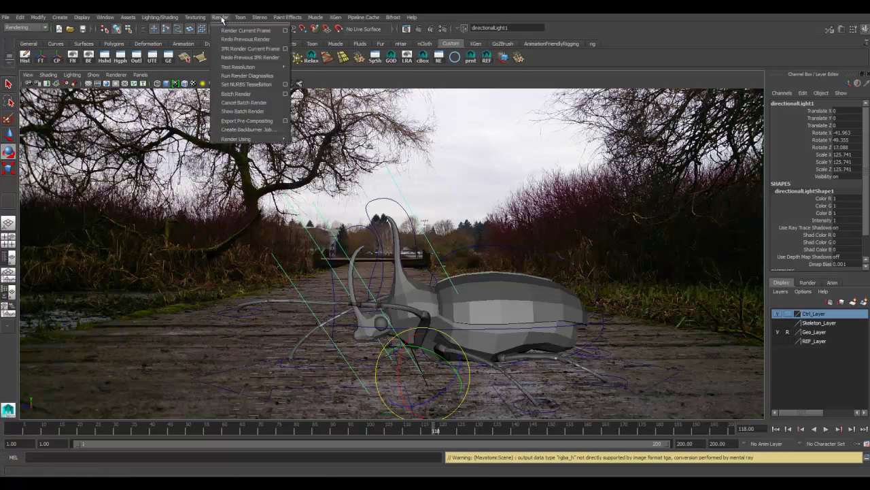
pyautogui.click(235, 94)
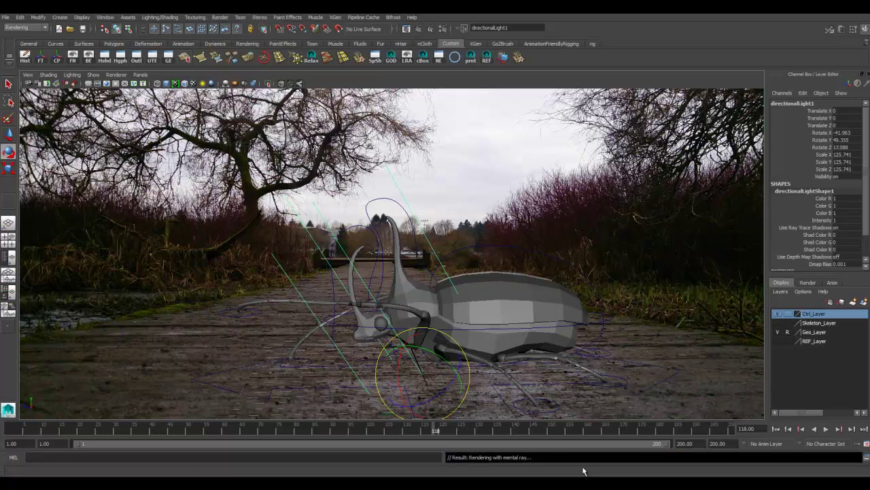